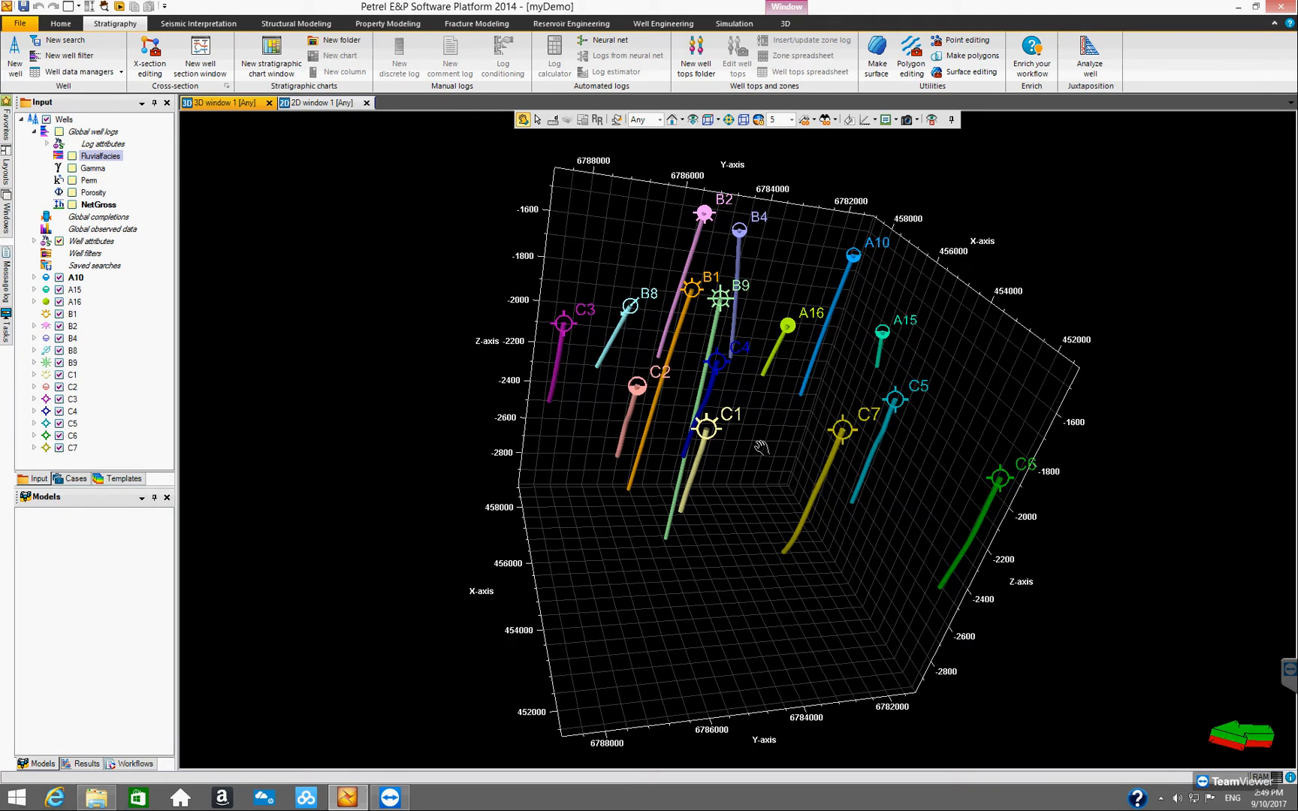
Examine the layout of the well paths in the 3D window from several viewing angles
{"action": "mouse_move", "coordinate": [790, 428]}
{"action": "left_mouse_down"}
{"action": "mouse_move", "coordinate": [787, 411]}
{"action": "mouse_move", "coordinate": [806, 434]}
{"action": "left_mouse_up"}
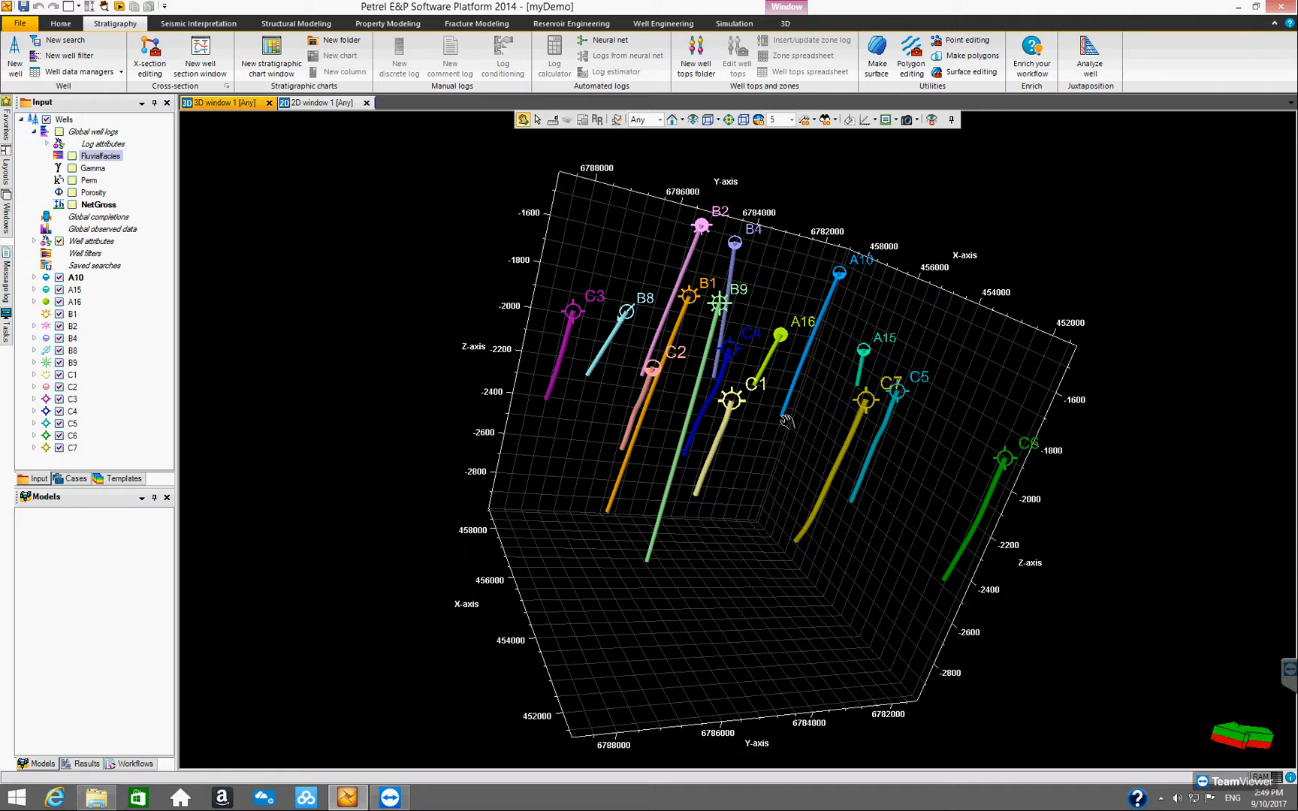
{"action": "left_click_drag", "start_coordinate": [787, 423], "coordinate": [654, 440]}
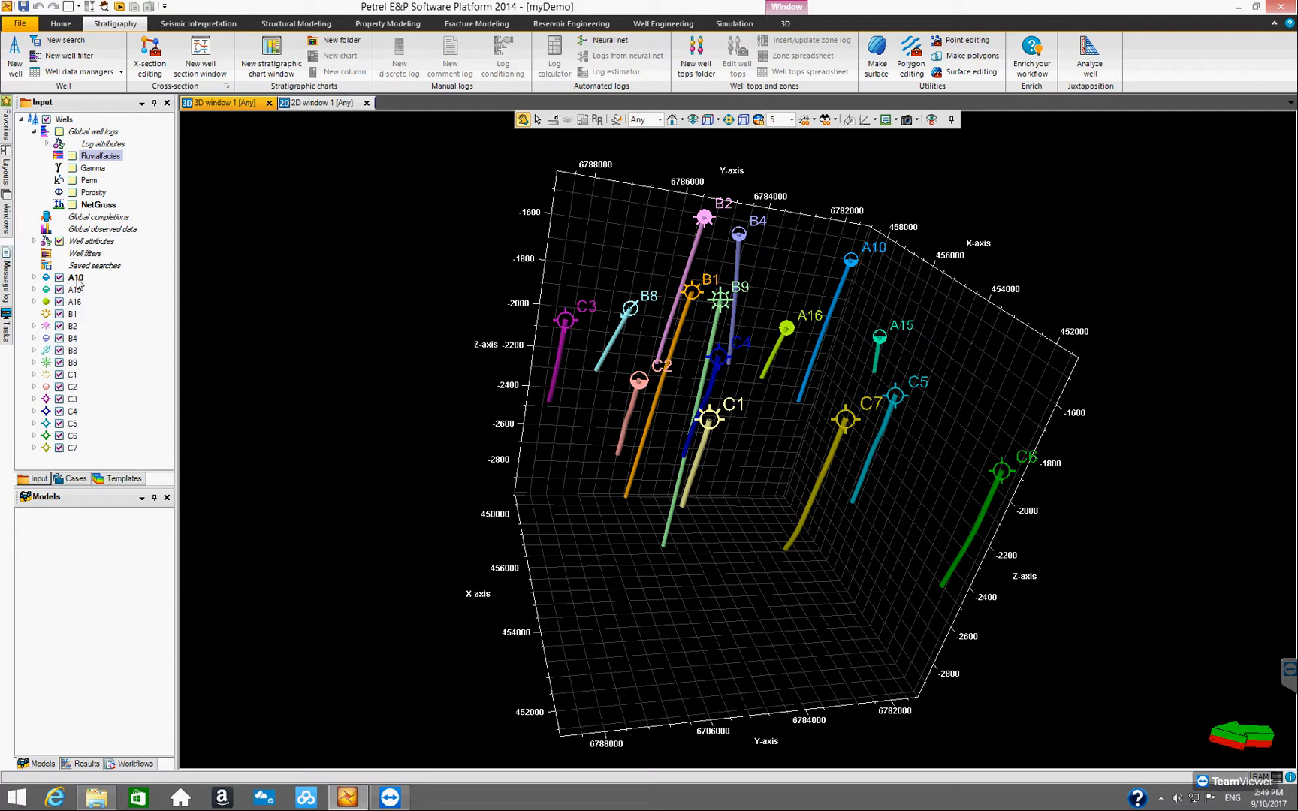
{"action": "left_click_drag", "start_coordinate": [753, 455], "coordinate": [793, 477]}
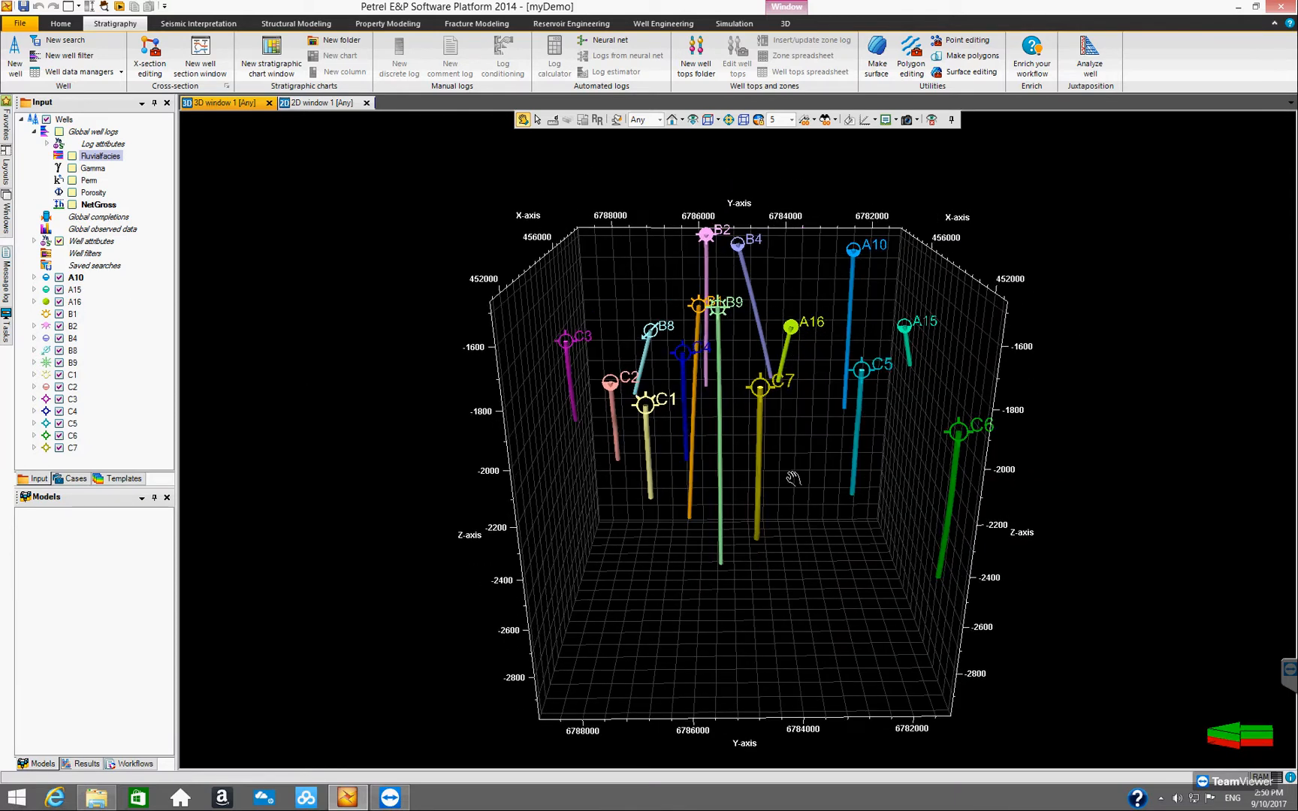
{"action": "left_click_drag", "start_coordinate": [866, 495], "coordinate": [759, 463]}
{"action": "left_click_drag", "start_coordinate": [650, 439], "coordinate": [724, 430]}
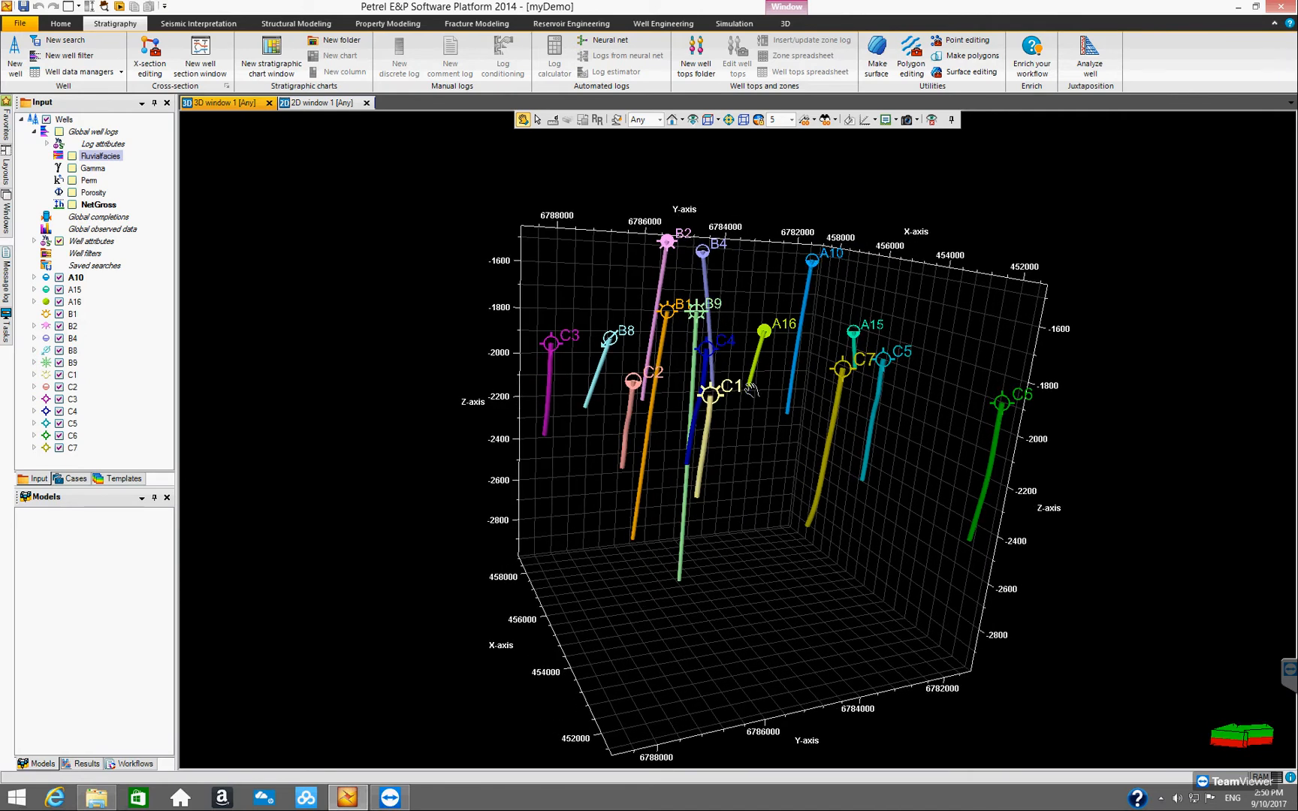
{"action": "left_click_drag", "start_coordinate": [715, 542], "coordinate": [676, 522]}
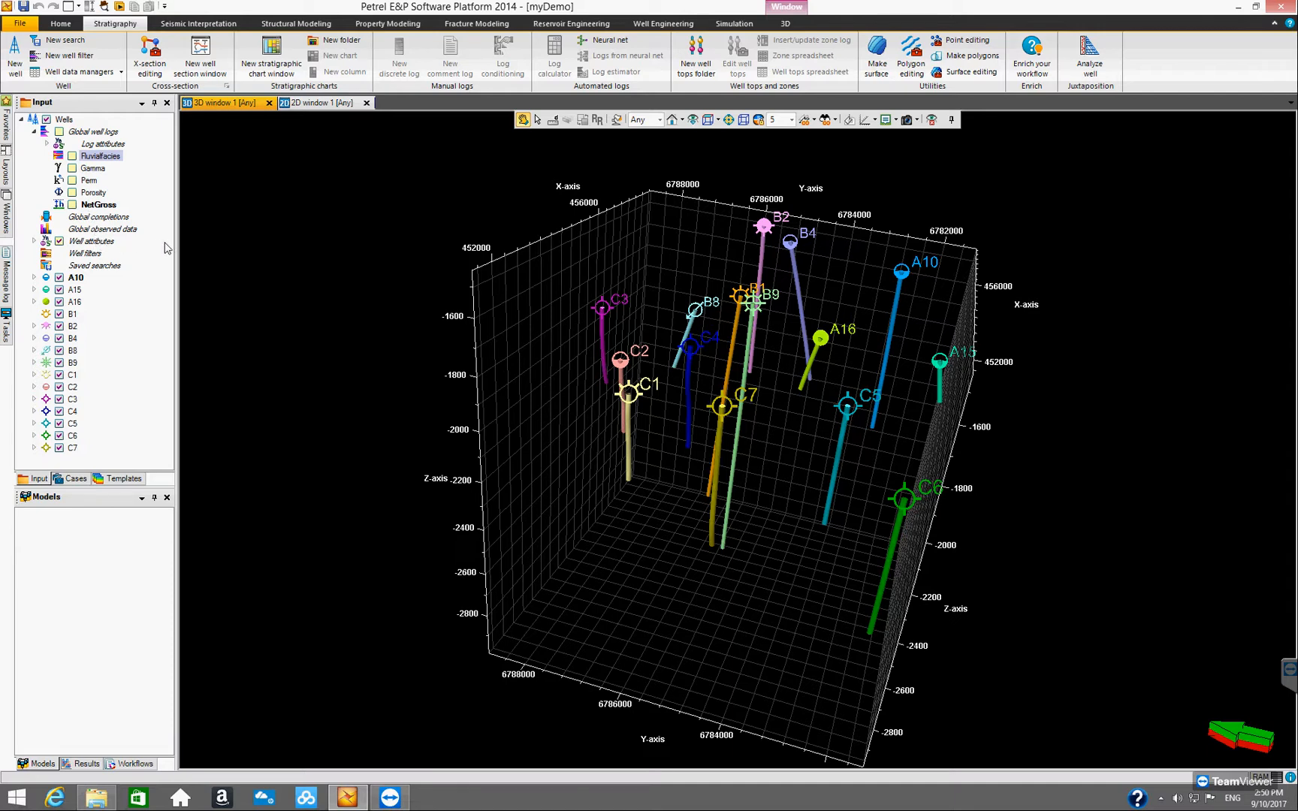
{"action": "left_click_drag", "start_coordinate": [601, 380], "coordinate": [789, 400]}
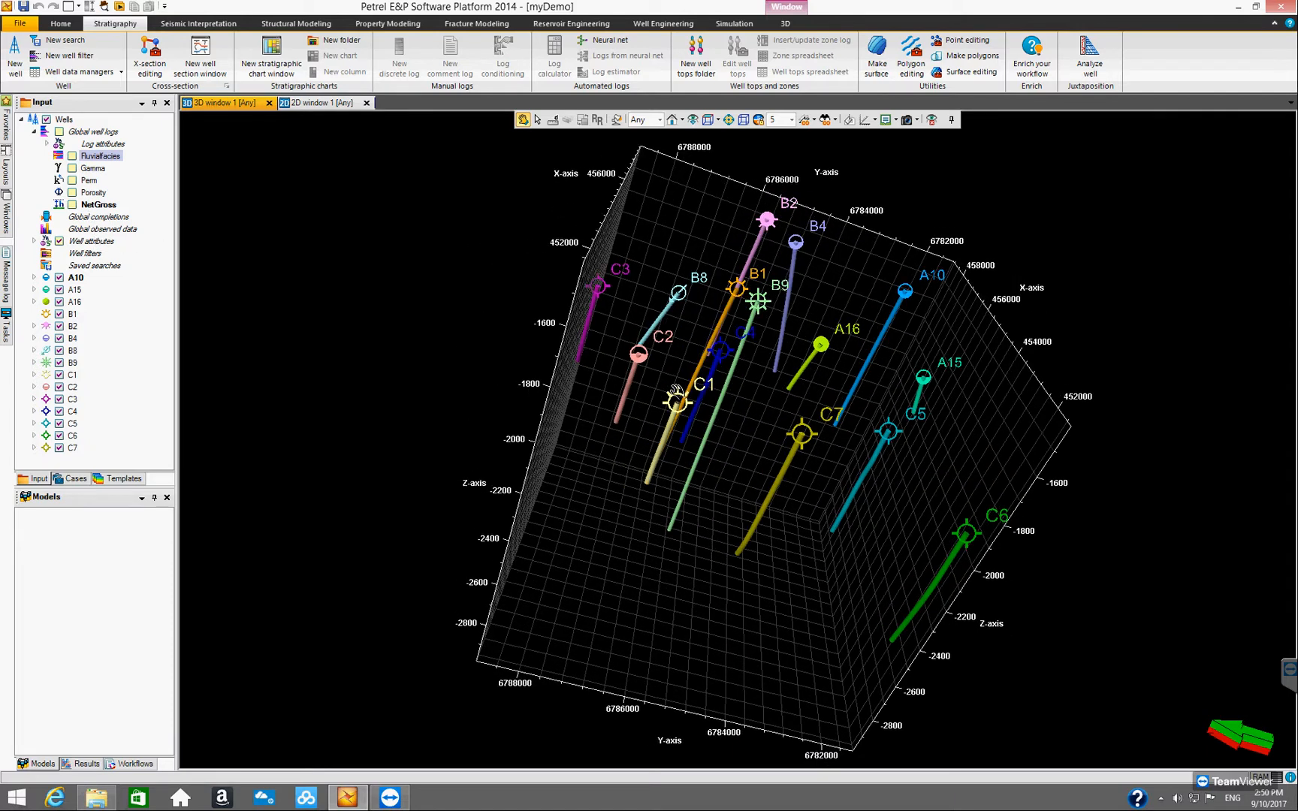
{"action": "left_click_drag", "start_coordinate": [614, 425], "coordinate": [420, 428]}
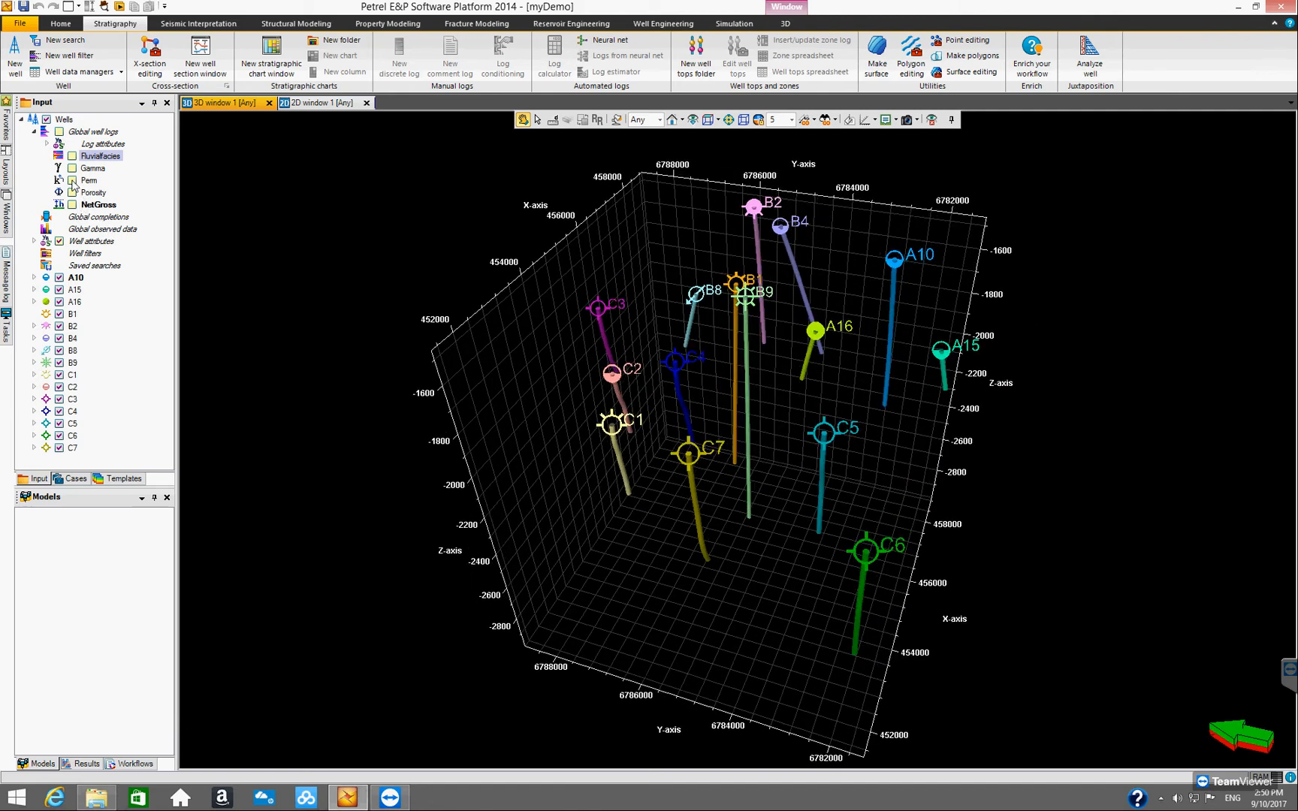
Show the Perm log along the wells, inspect it in 3D, and hide it again
{"action": "left_click", "coordinate": [72, 181]}
{"action": "left_click_drag", "start_coordinate": [673, 347], "coordinate": [785, 430]}
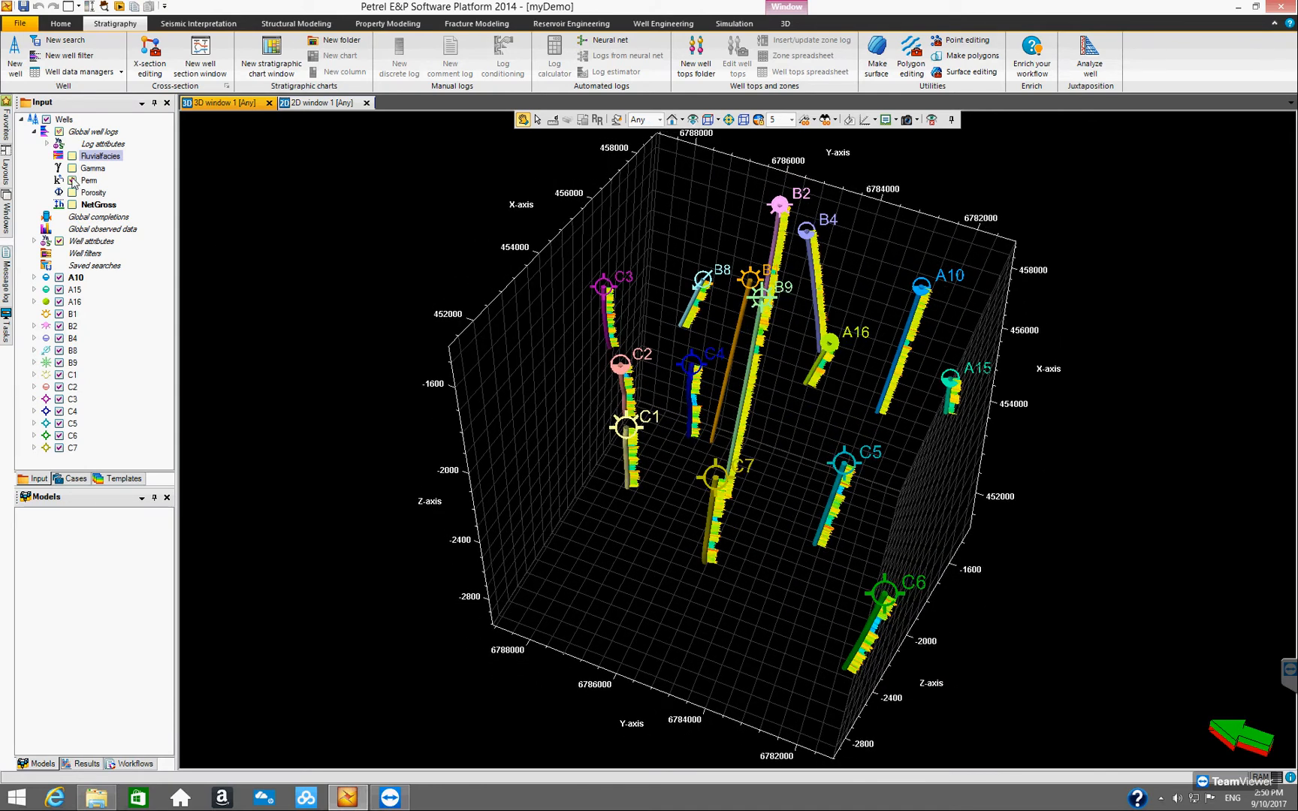
{"action": "left_click", "coordinate": [72, 181]}
Show the Porosity log along the wells, inspect it in 3D, and hide it again
{"action": "left_click", "coordinate": [72, 192]}
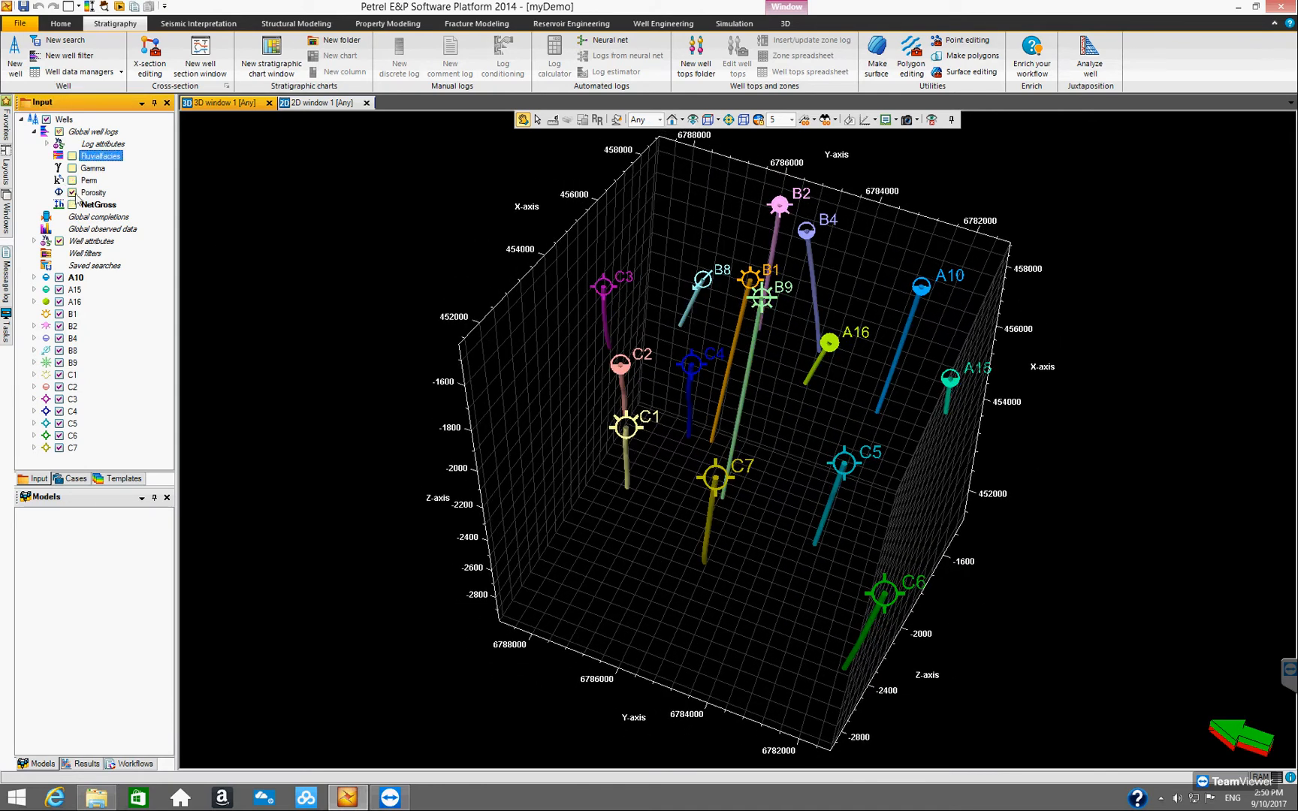
{"action": "left_click_drag", "start_coordinate": [664, 335], "coordinate": [666, 302]}
{"action": "left_click", "coordinate": [72, 193]}
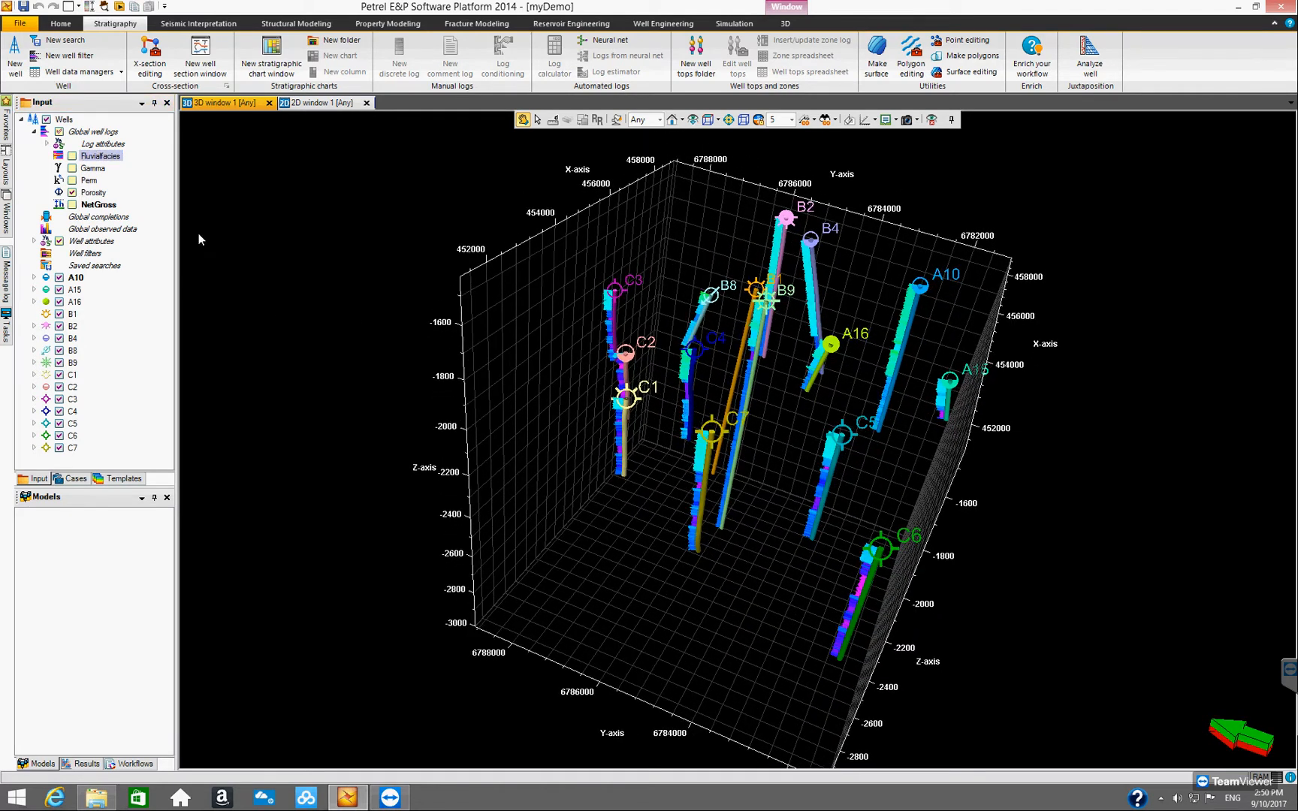
{"action": "left_click_drag", "start_coordinate": [680, 420], "coordinate": [605, 409]}
{"action": "left_click_drag", "start_coordinate": [755, 383], "coordinate": [487, 426]}
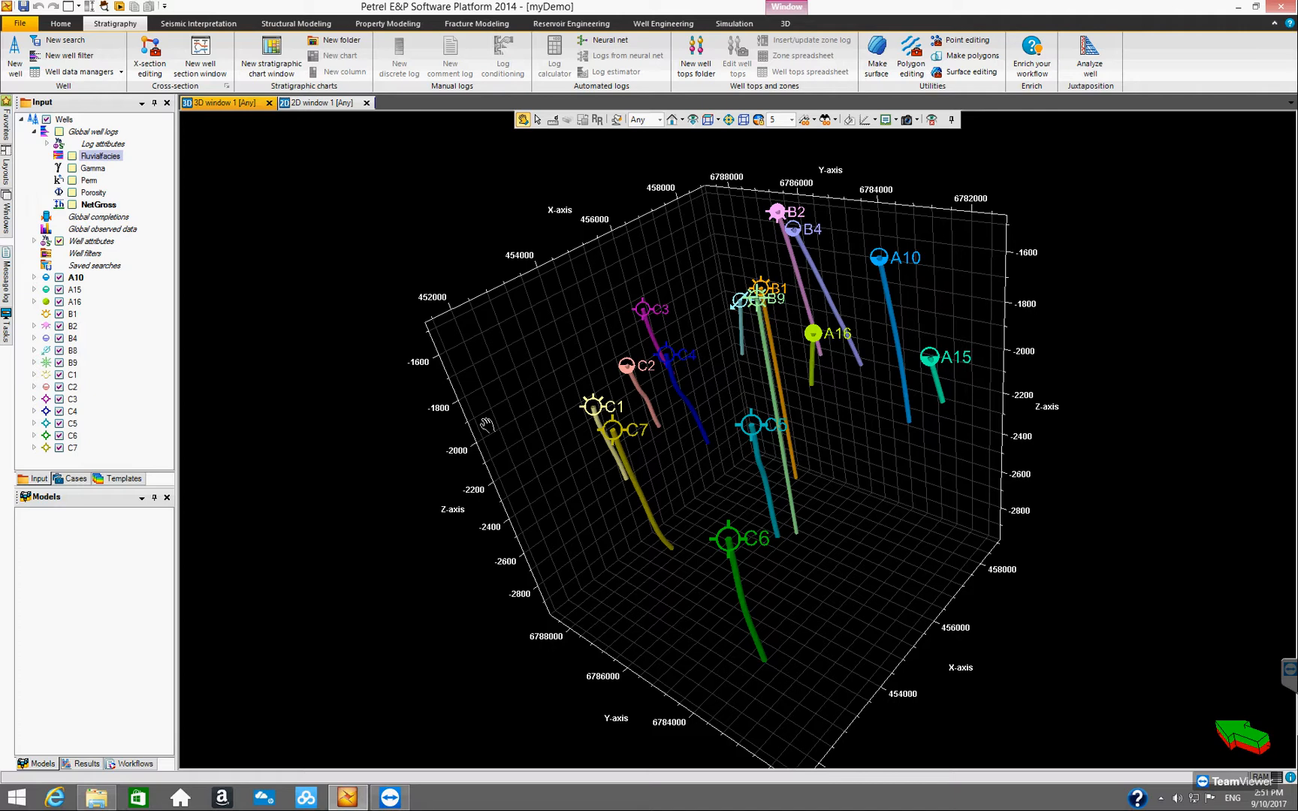
{"action": "left_click_drag", "start_coordinate": [677, 427], "coordinate": [543, 425]}
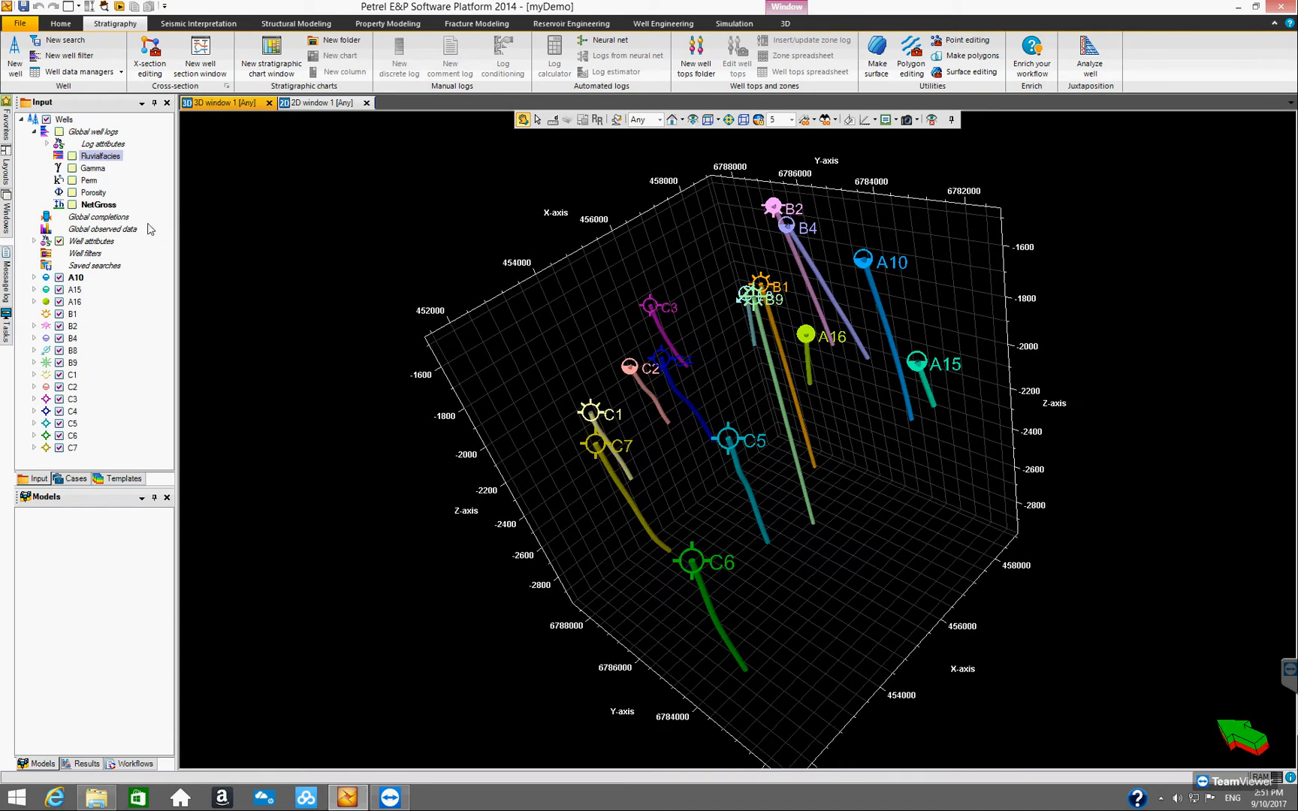
{"action": "left_click", "coordinate": [99, 205]}
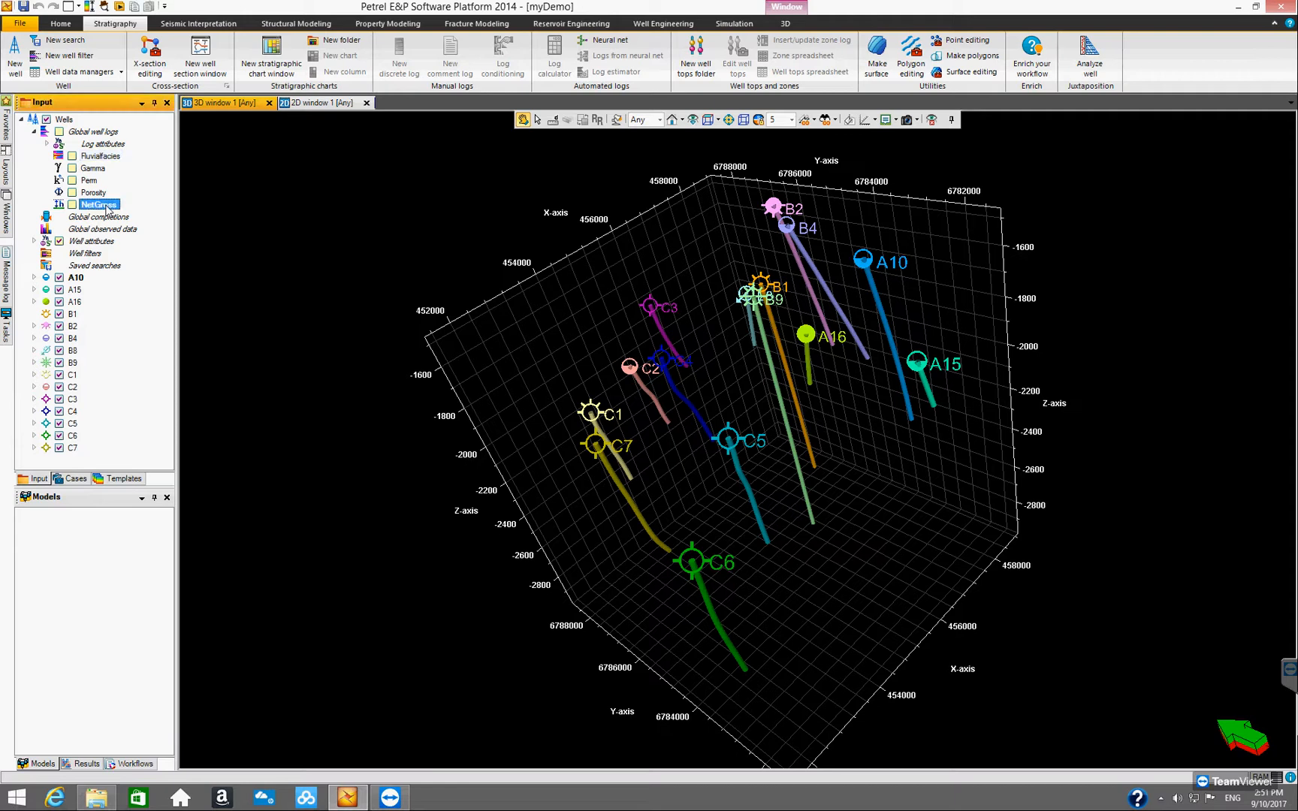
{"action": "left_click", "coordinate": [109, 158]}
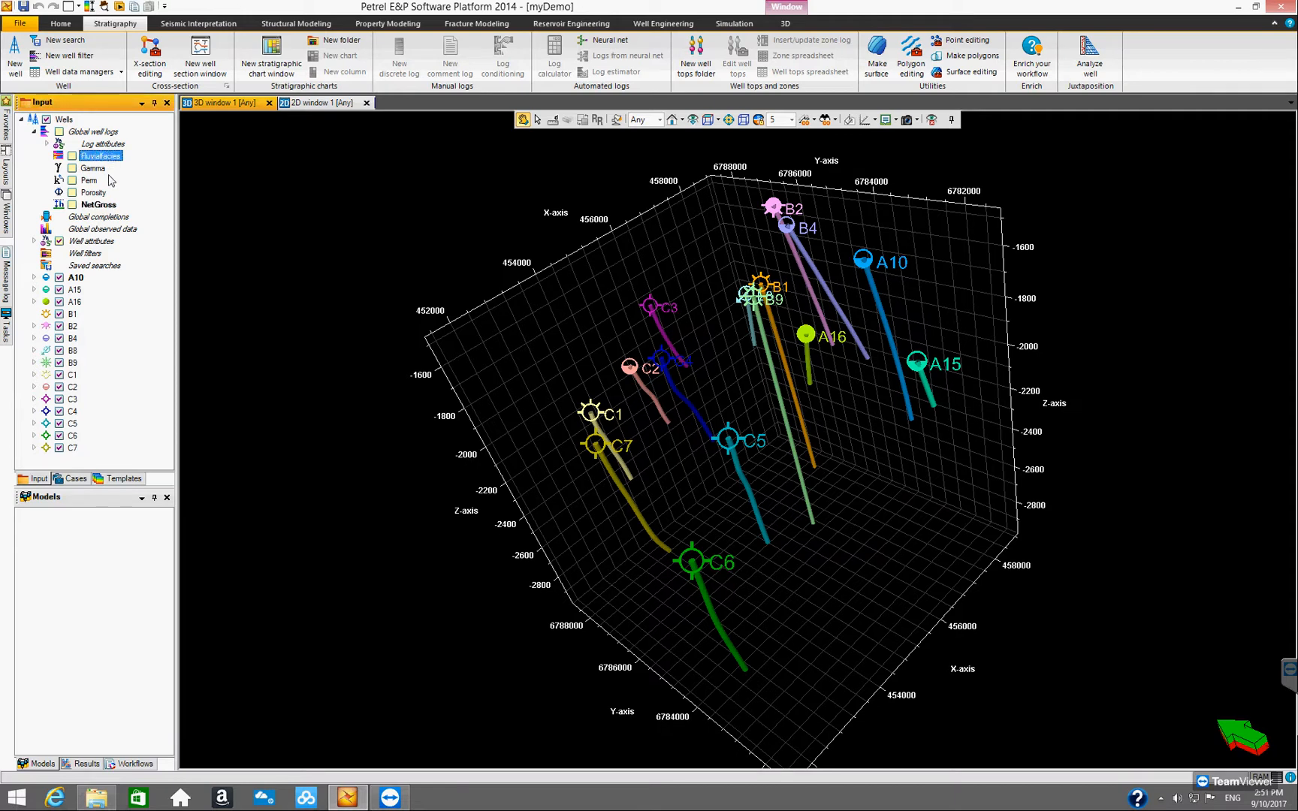
{"action": "left_click", "coordinate": [104, 207]}
{"action": "left_click", "coordinate": [93, 208]}
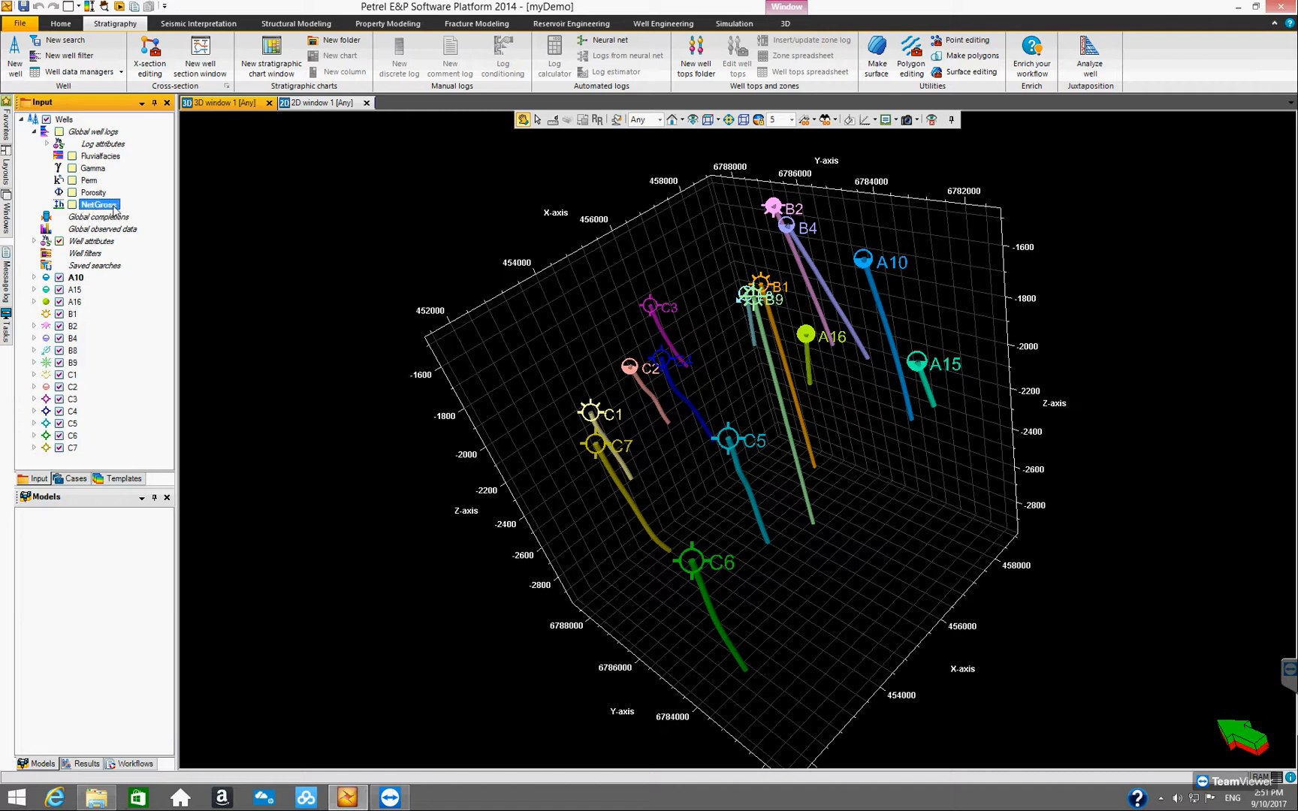
{"action": "left_click_drag", "start_coordinate": [694, 393], "coordinate": [472, 358]}
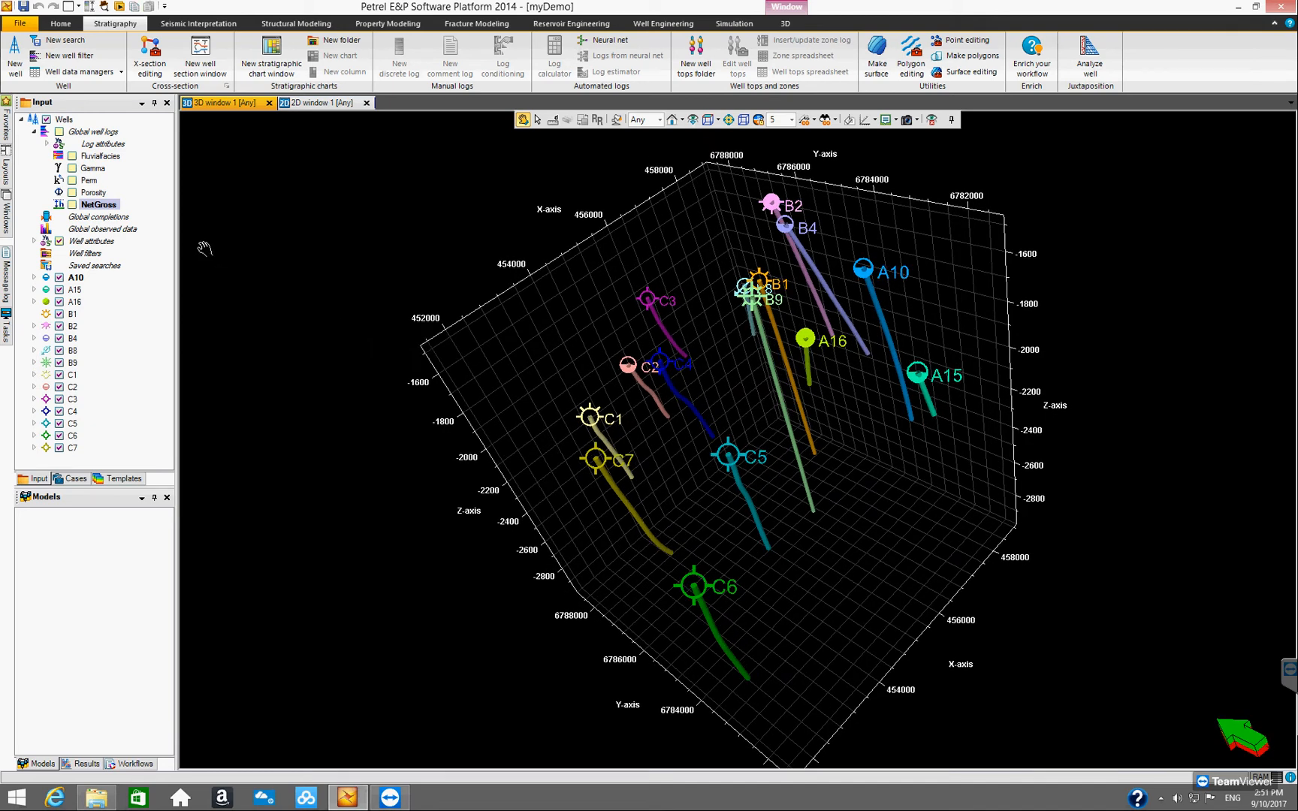
{"action": "left_click_drag", "start_coordinate": [721, 396], "coordinate": [283, 304]}
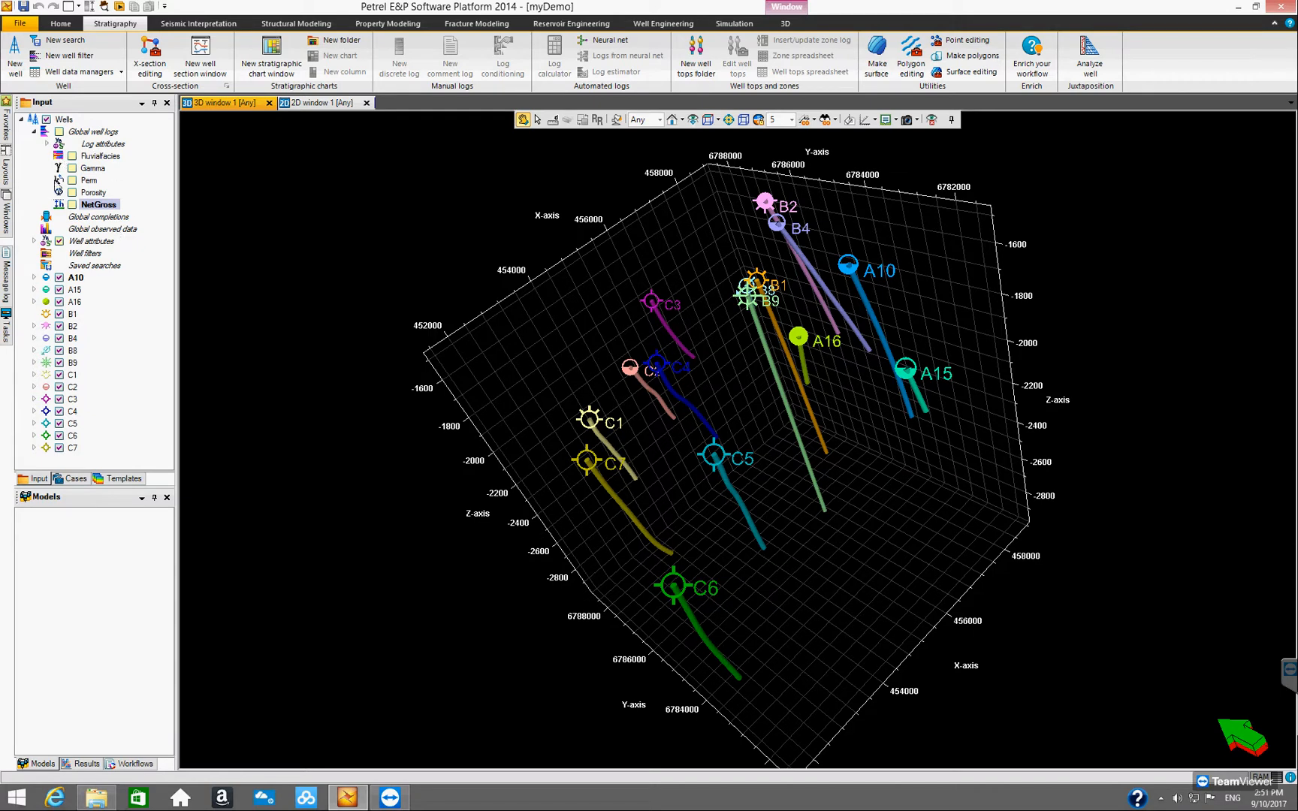
Review the general information in the NetGross log's settings and close them without changes
{"action": "right_click", "coordinate": [97, 207]}
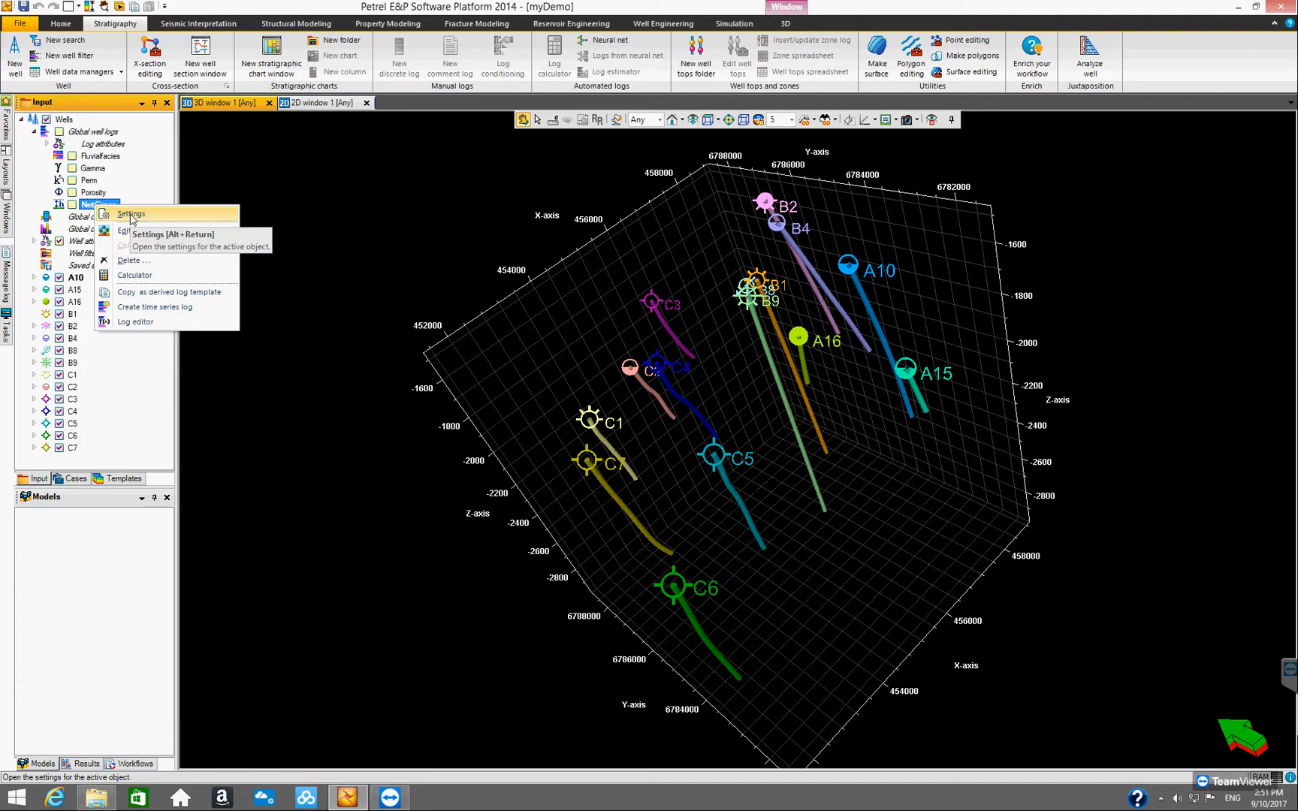
{"action": "left_click", "coordinate": [130, 214]}
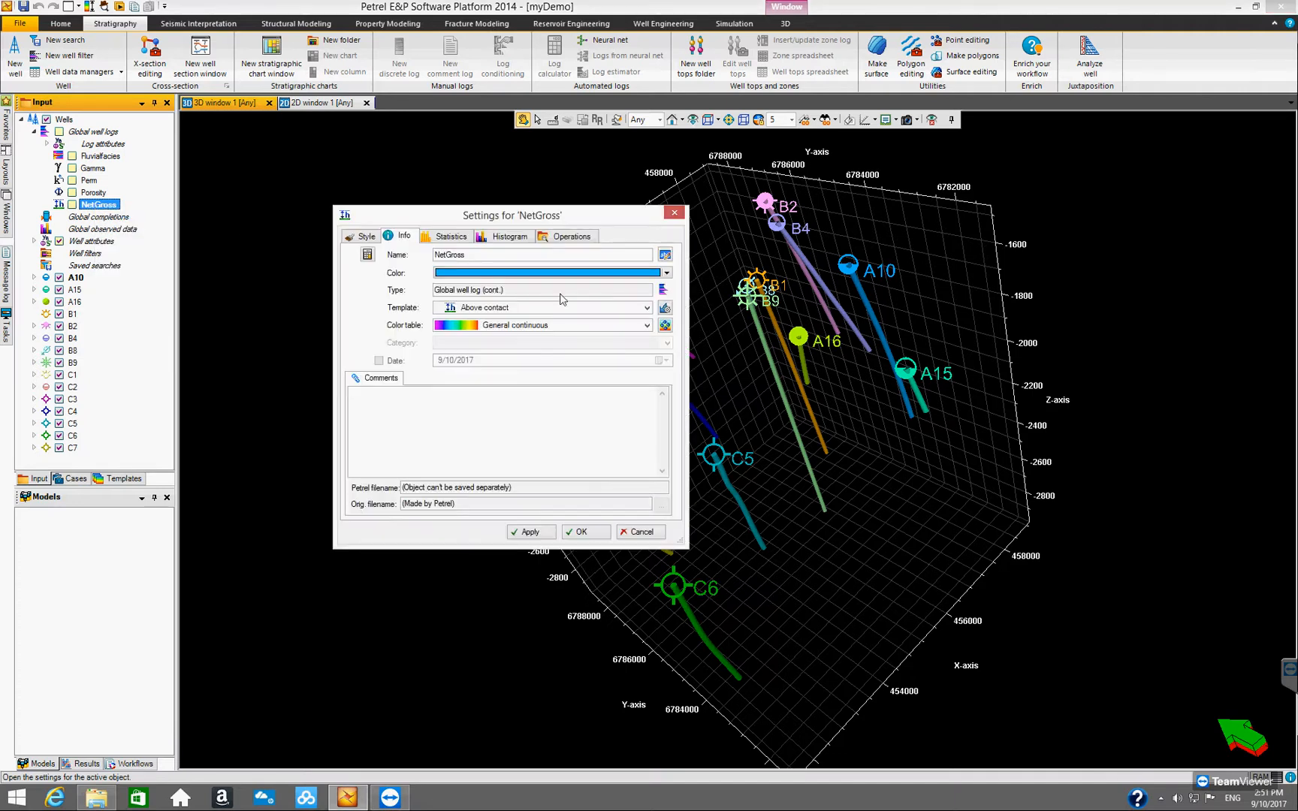
{"action": "left_click", "coordinate": [673, 215]}
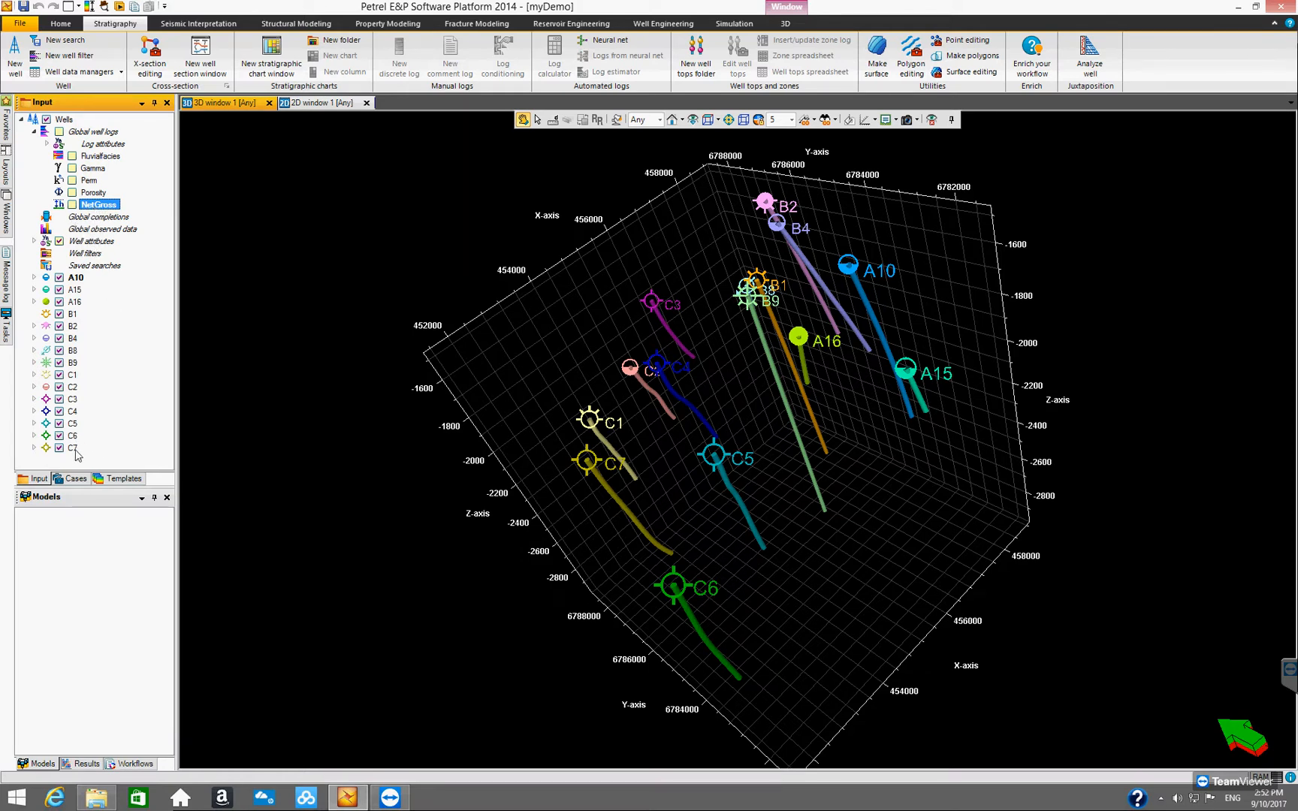
Set the NetGross log's style to be drawn as a 3D pipe and apply the settings
{"action": "double_click", "coordinate": [99, 205]}
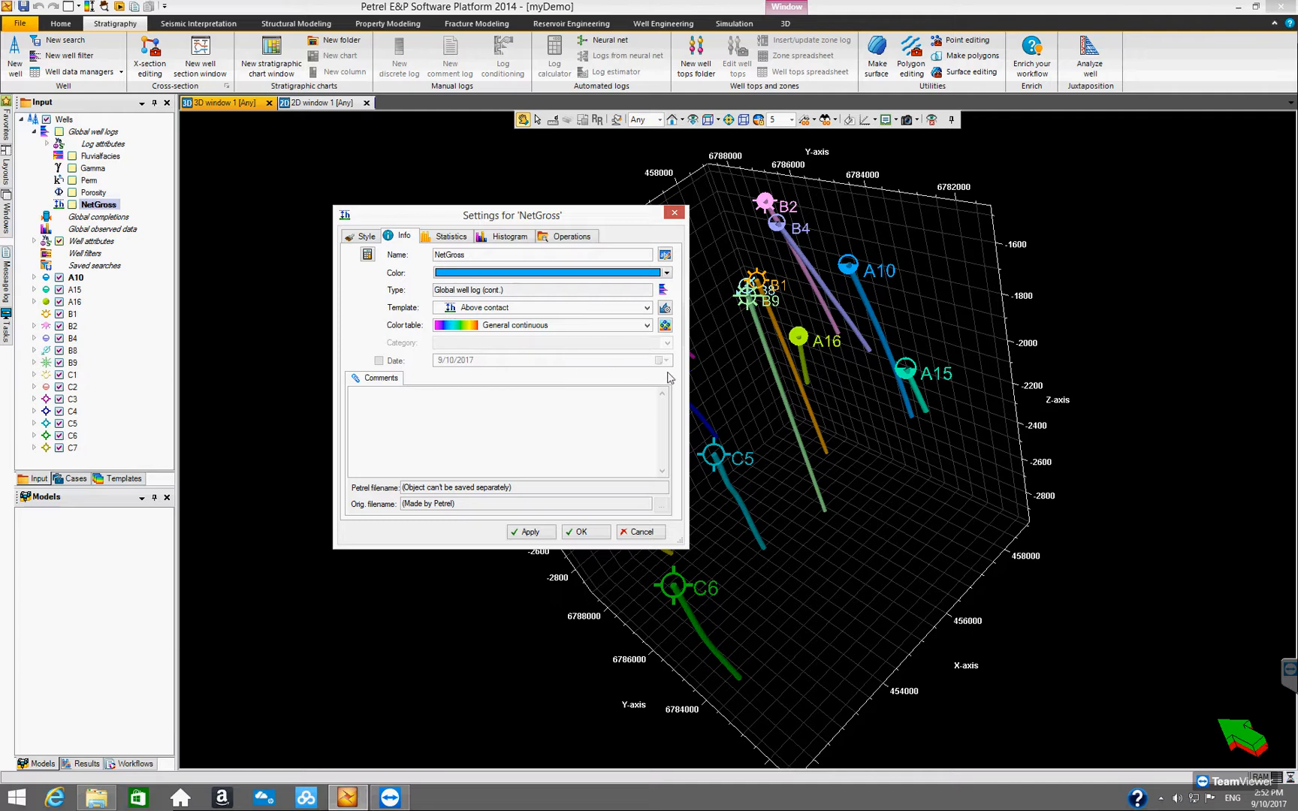
{"action": "left_click_drag", "start_coordinate": [720, 363], "coordinate": [771, 363]}
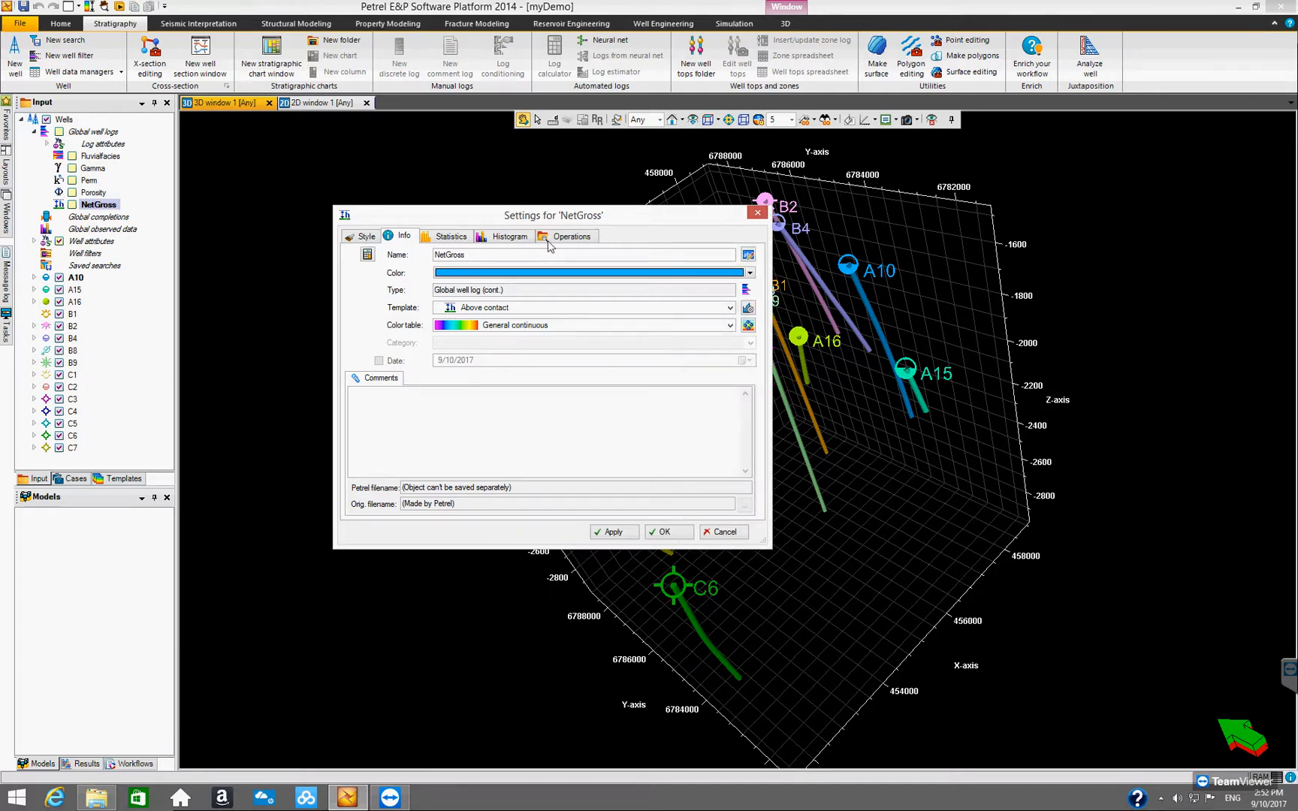
{"action": "left_click", "coordinate": [362, 236]}
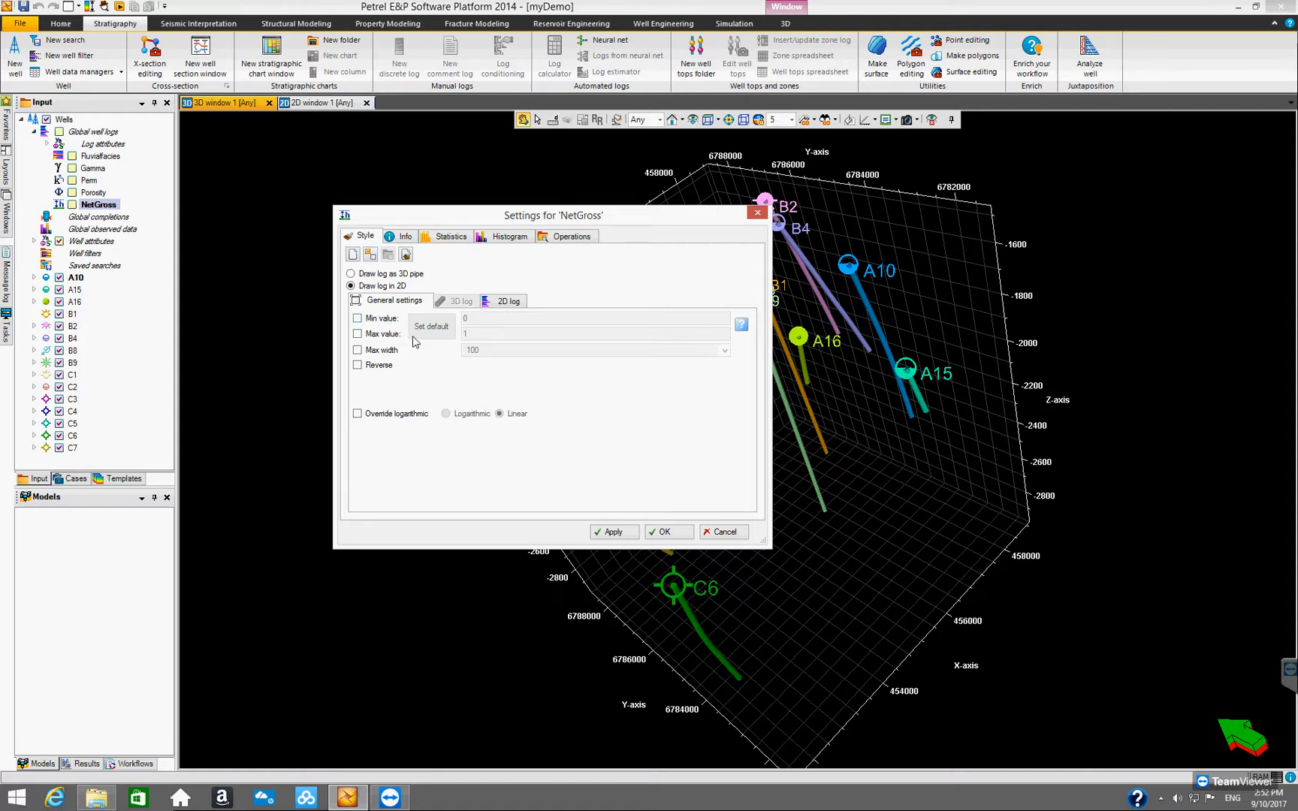
{"action": "left_click_drag", "start_coordinate": [457, 216], "coordinate": [591, 299]}
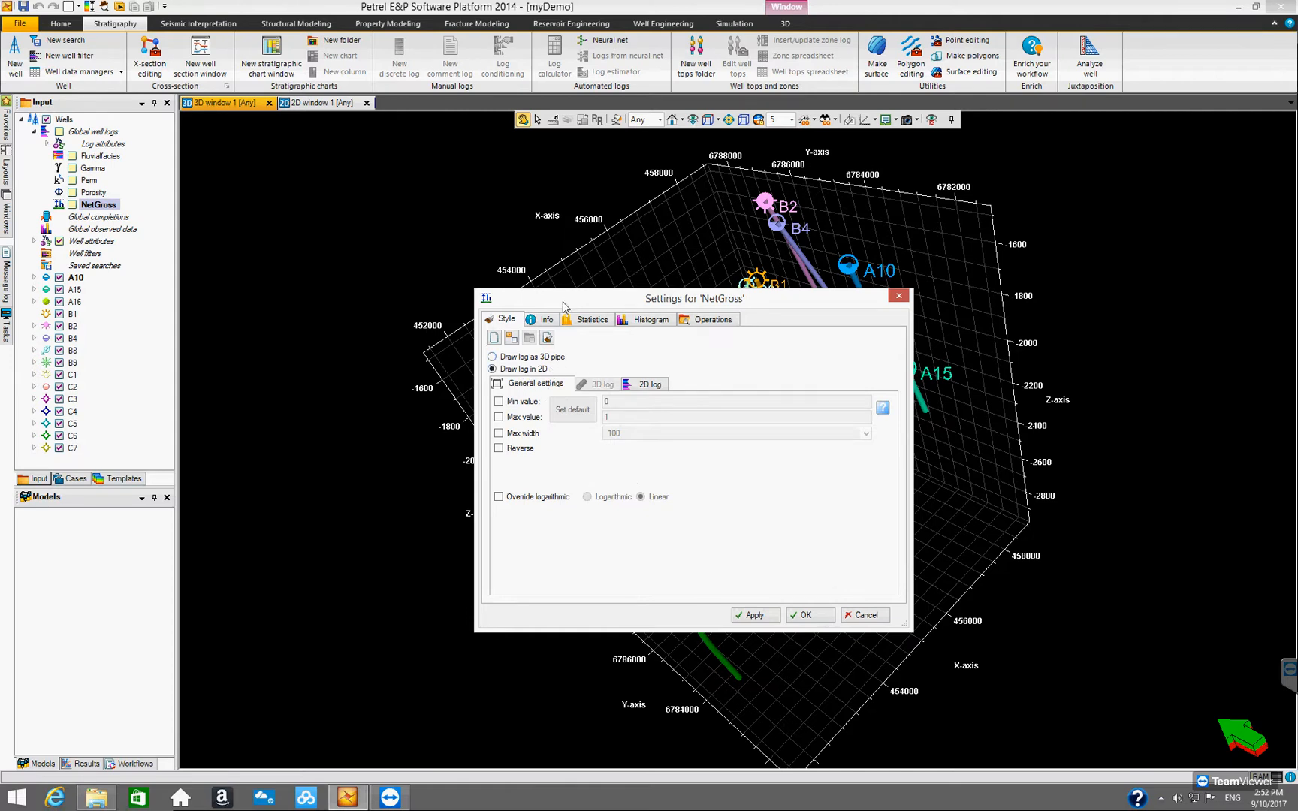
{"action": "mouse_move", "coordinate": [565, 302]}
{"action": "left_mouse_down"}
{"action": "mouse_move", "coordinate": [646, 292]}
{"action": "mouse_move", "coordinate": [591, 233]}
{"action": "left_mouse_up"}
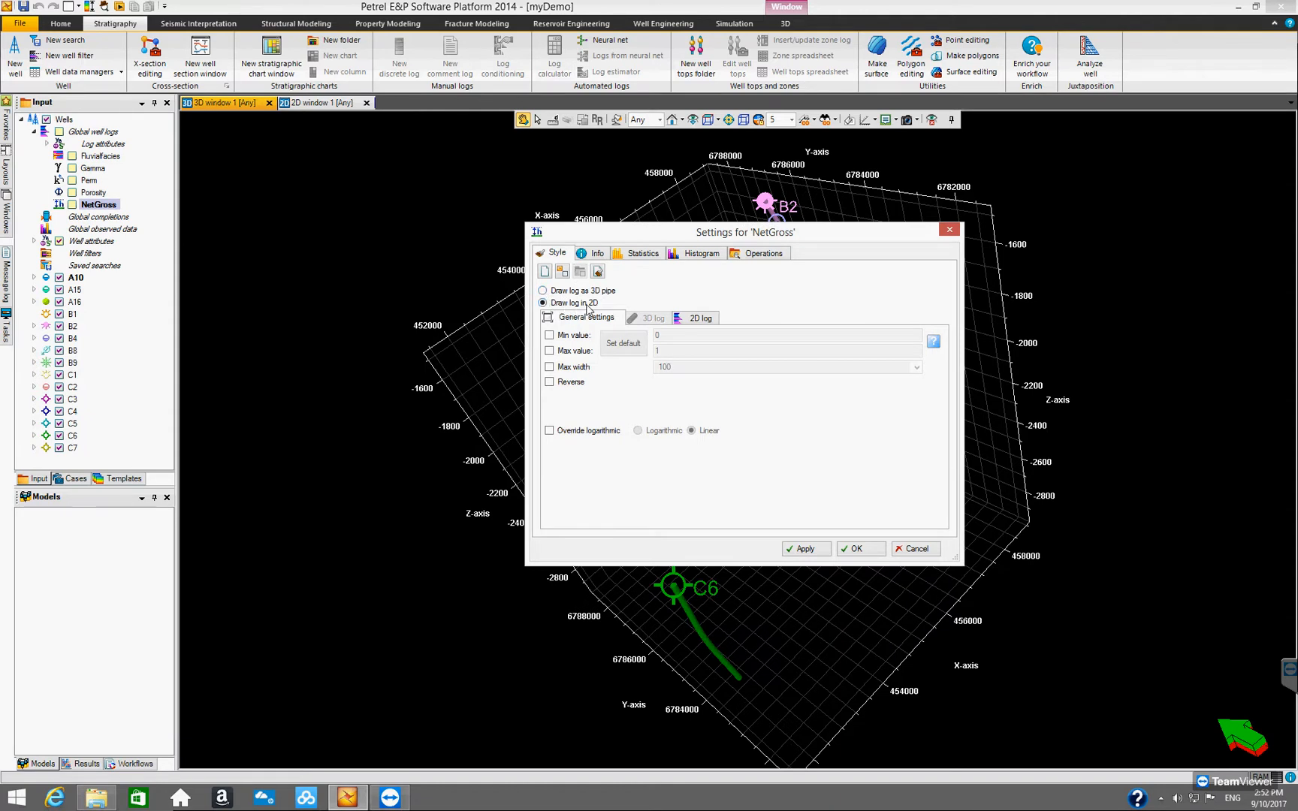
{"action": "left_click", "coordinate": [542, 291]}
{"action": "left_click", "coordinate": [805, 549]}
{"action": "left_click", "coordinate": [856, 549]}
Show the NetGross log on the wells, inspect the pipes in 3D, and hide the log again
{"action": "left_click", "coordinate": [72, 205]}
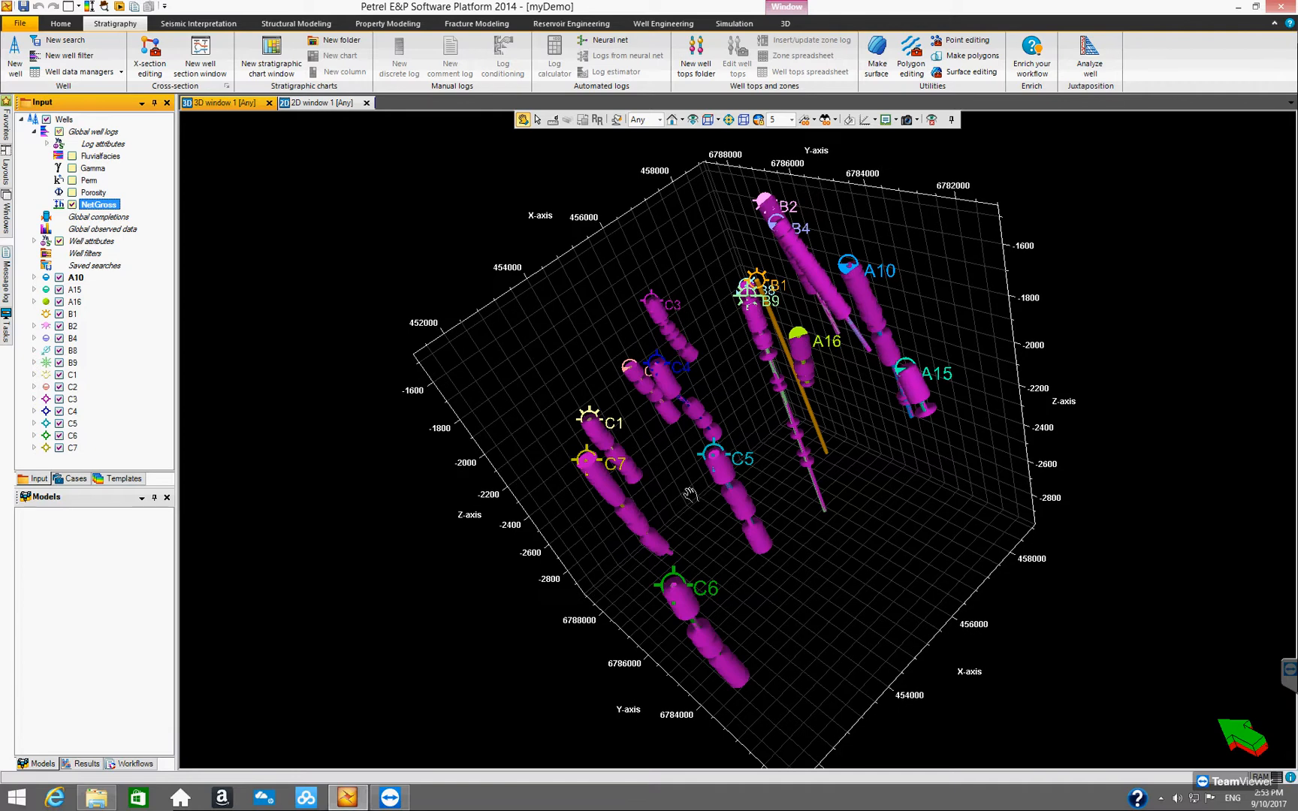
{"action": "left_click_drag", "start_coordinate": [686, 454], "coordinate": [629, 493]}
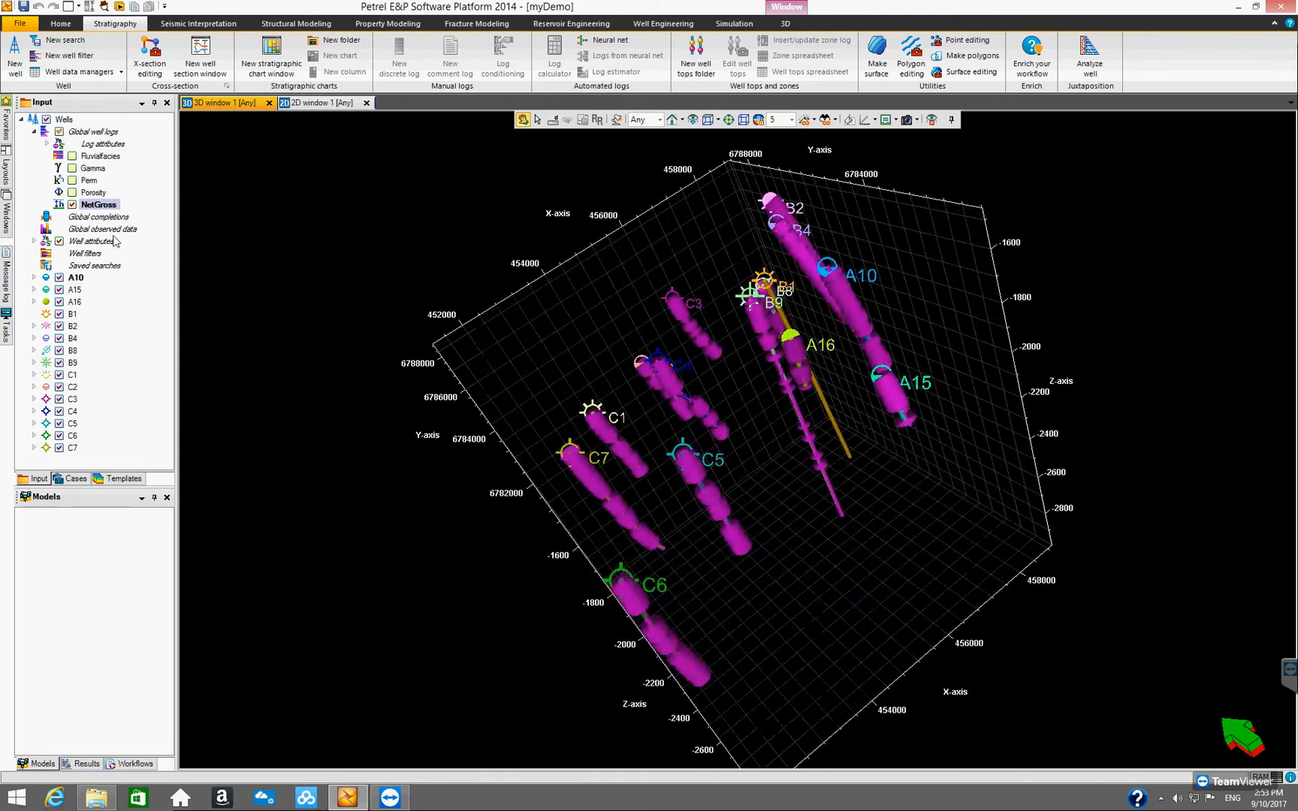
{"action": "left_click", "coordinate": [102, 208]}
In the NetGross log's settings, assign the petrophysical template Net/Gross
{"action": "double_click", "coordinate": [98, 204]}
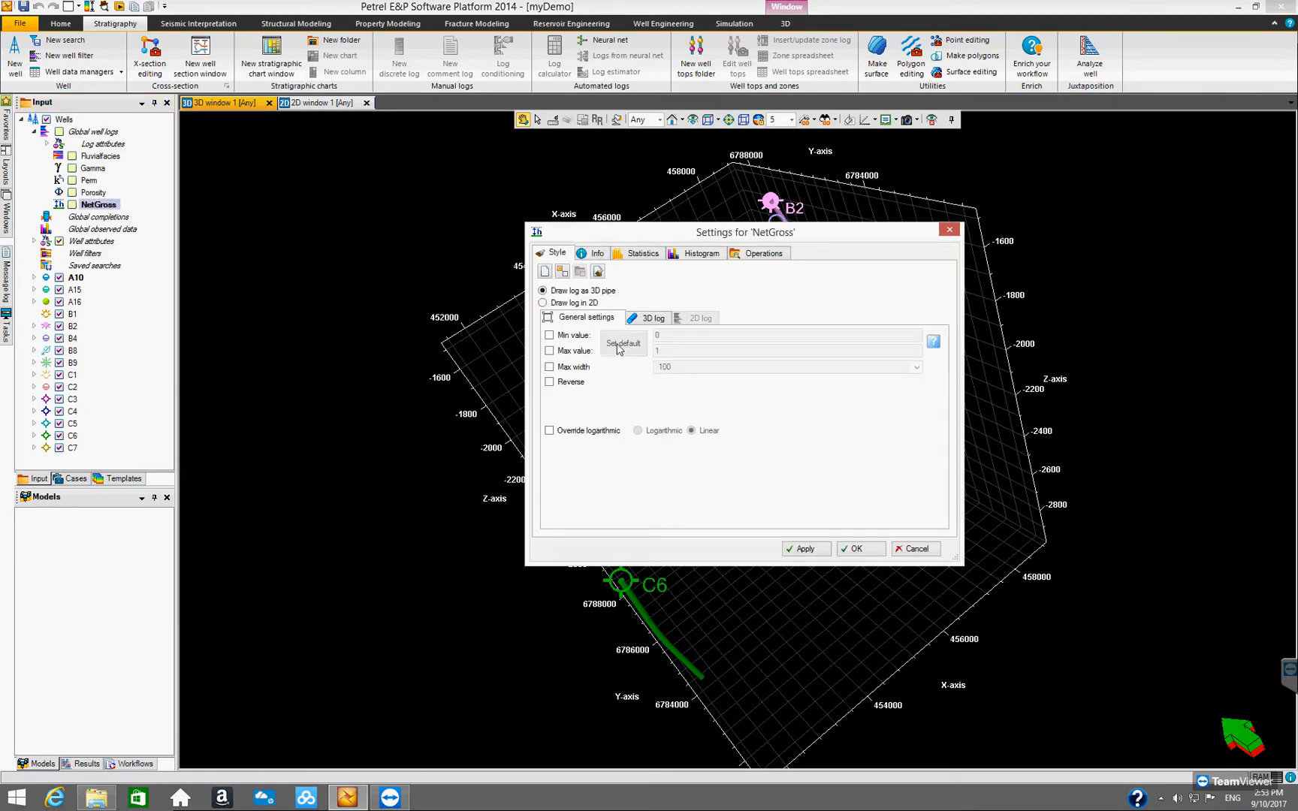
{"action": "left_click_drag", "start_coordinate": [641, 239], "coordinate": [608, 270]}
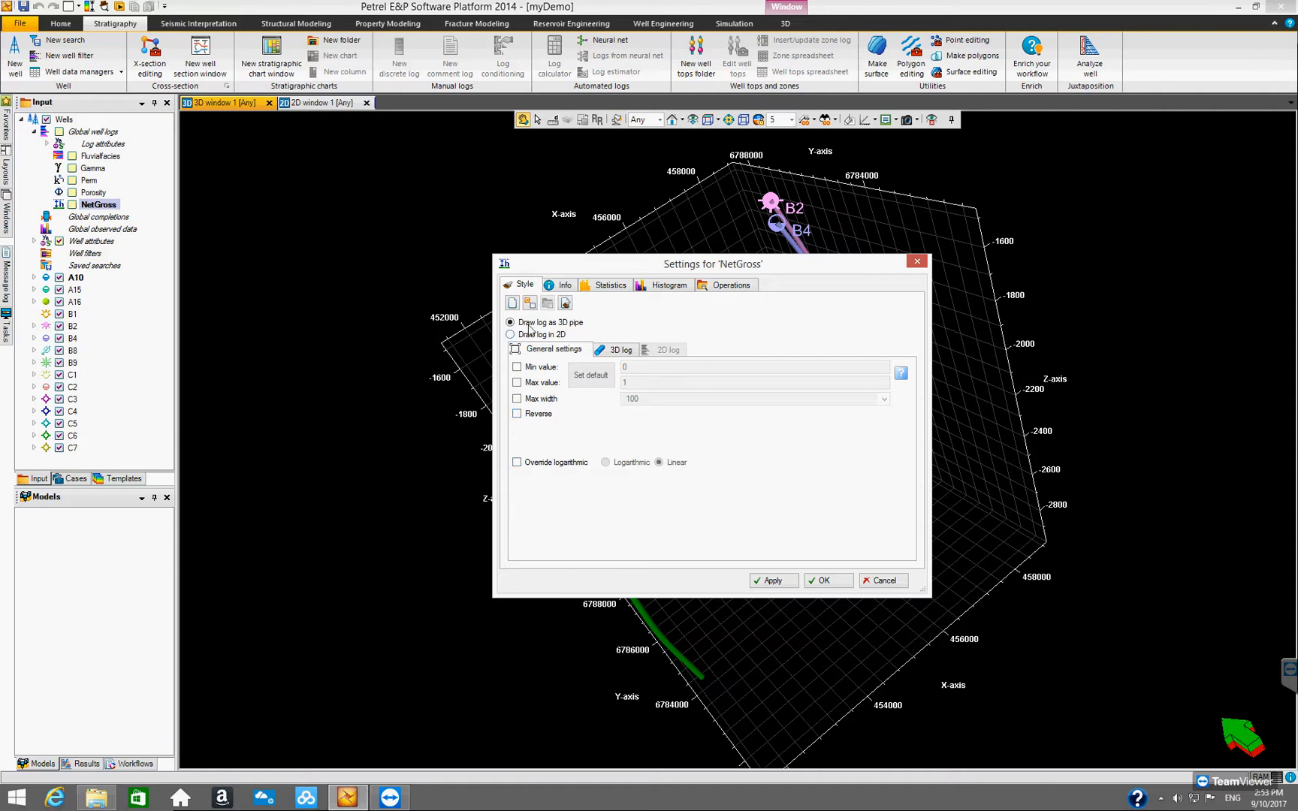
{"action": "left_click", "coordinate": [560, 285]}
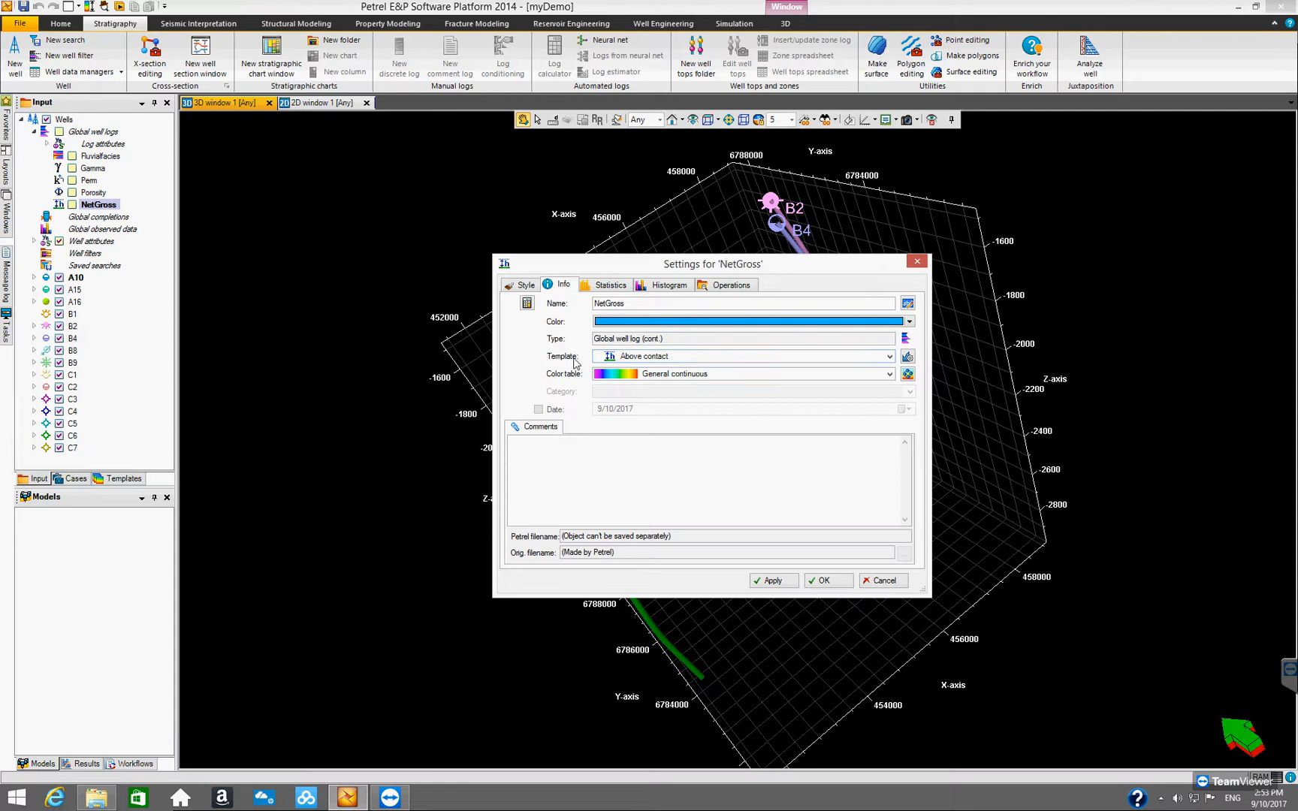
{"action": "left_click", "coordinate": [889, 356]}
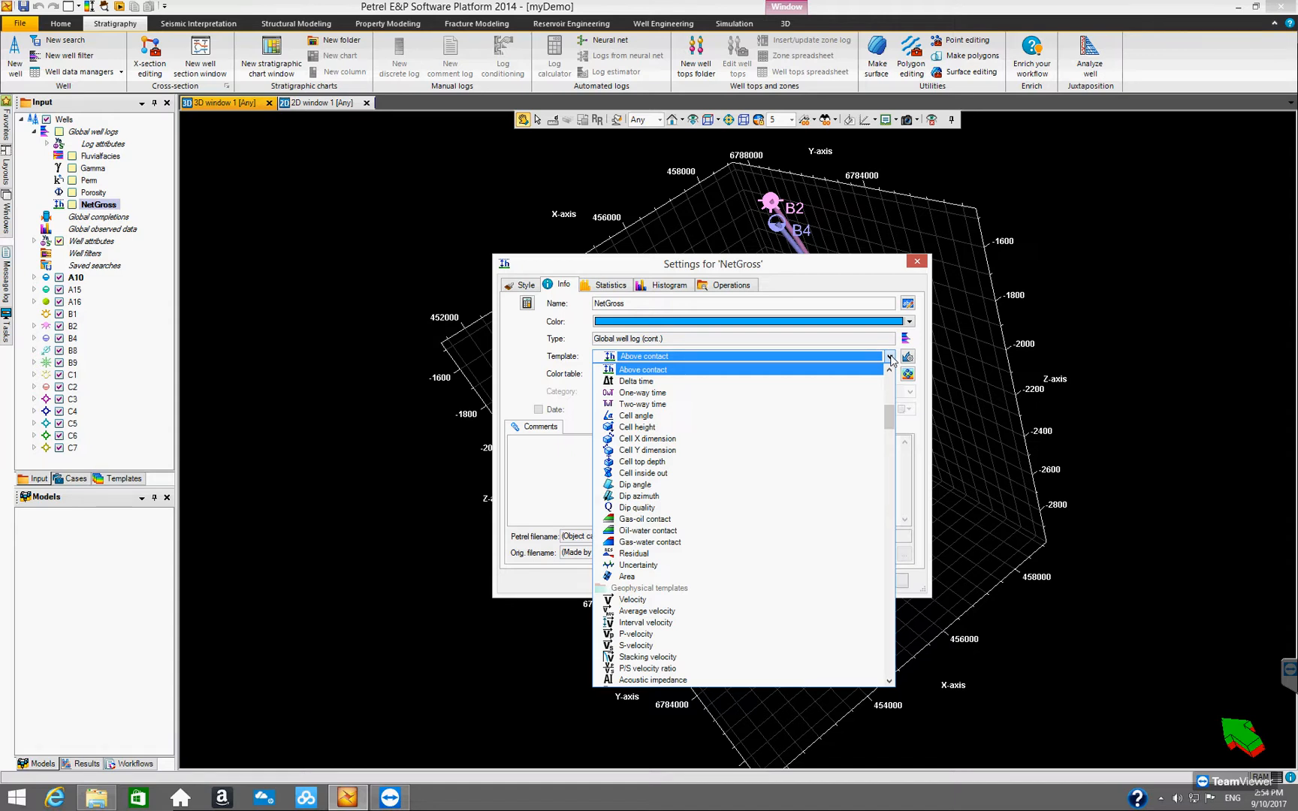
{"action": "key", "text": "n"}
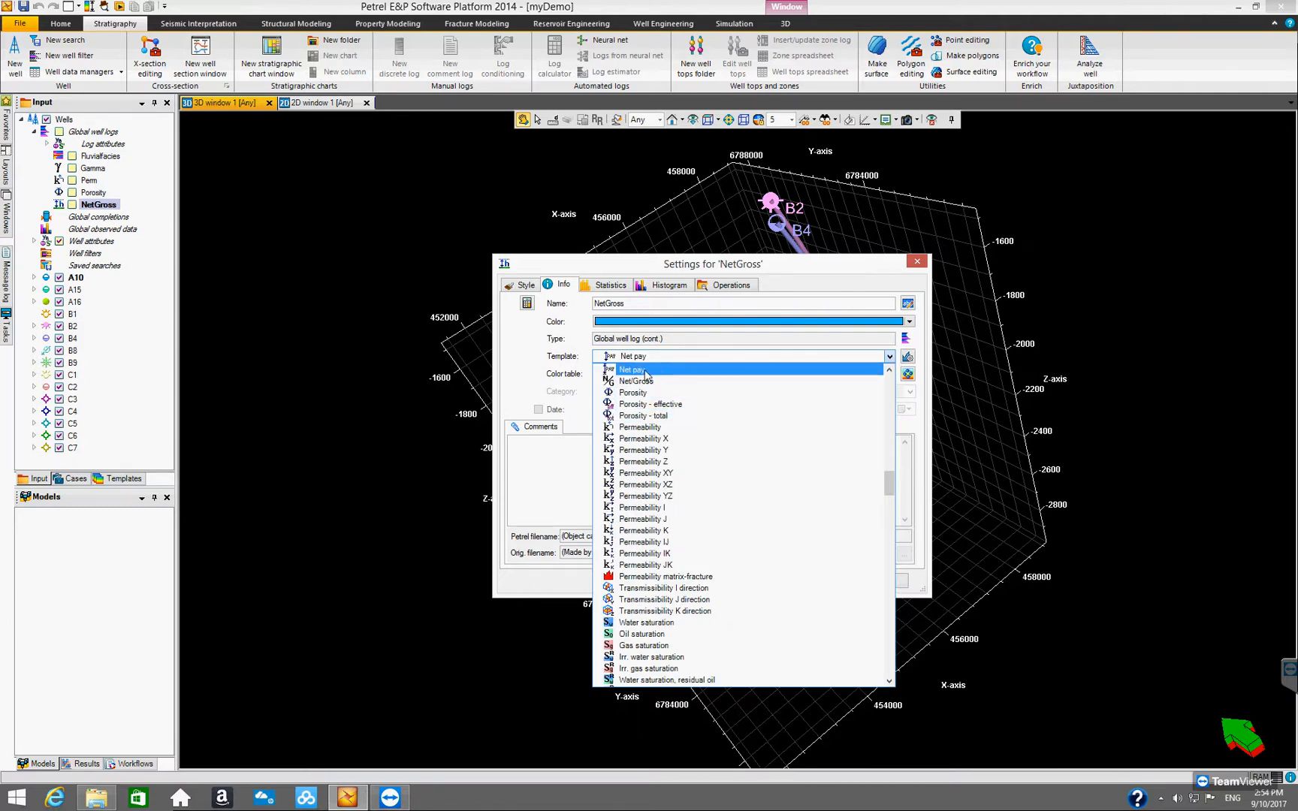
{"action": "scroll", "coordinate": [646, 375], "scroll_direction": "up", "scroll_amount": 1}
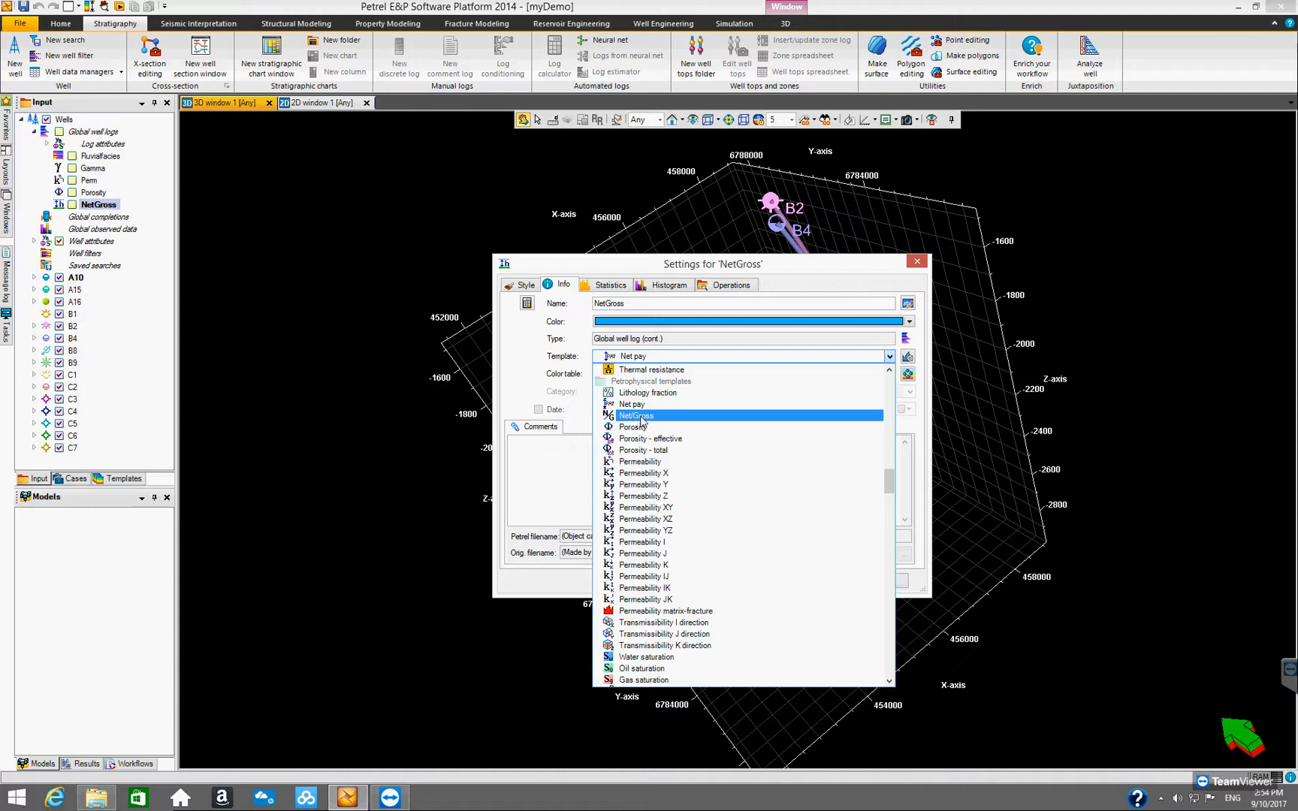
{"action": "left_click", "coordinate": [641, 419]}
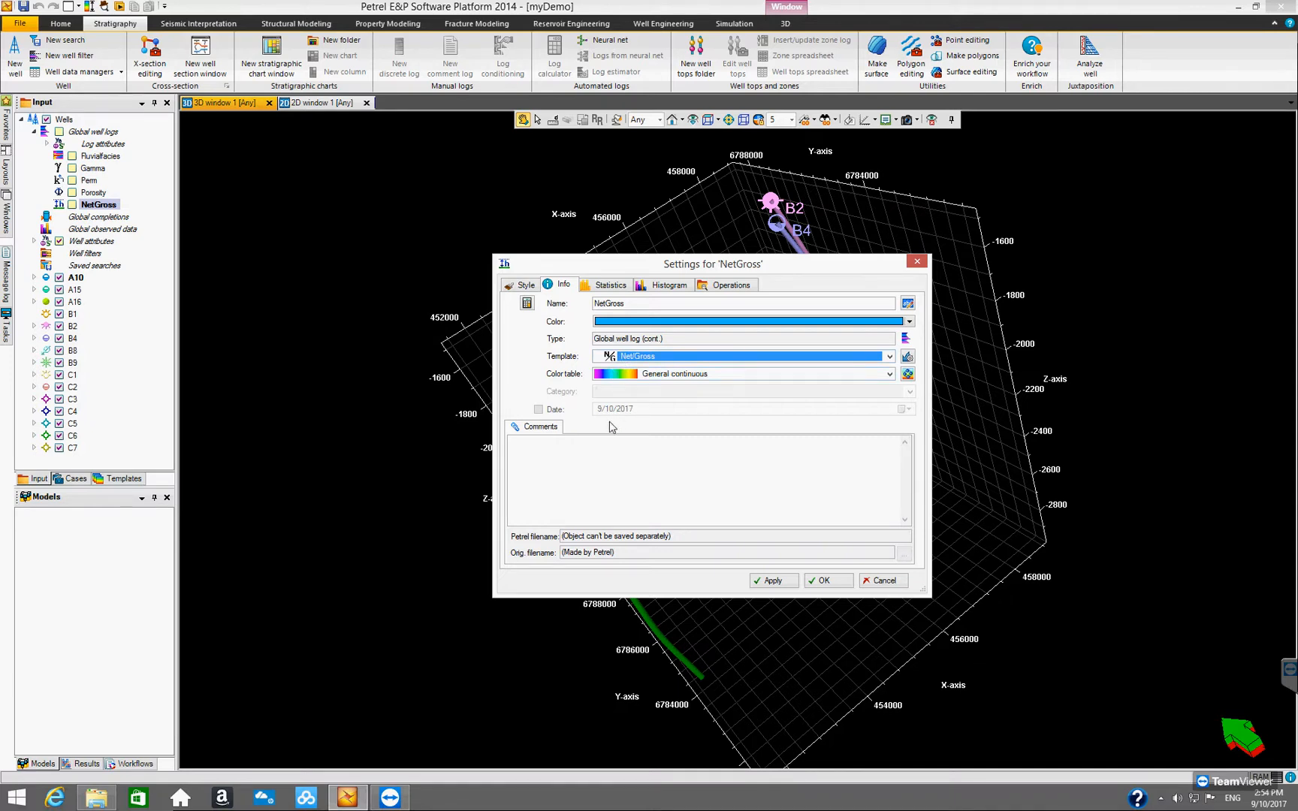
Keep General continuous as the NetGross log's color table, apply the Net/Gross template and close the settings
{"action": "left_click", "coordinate": [890, 375]}
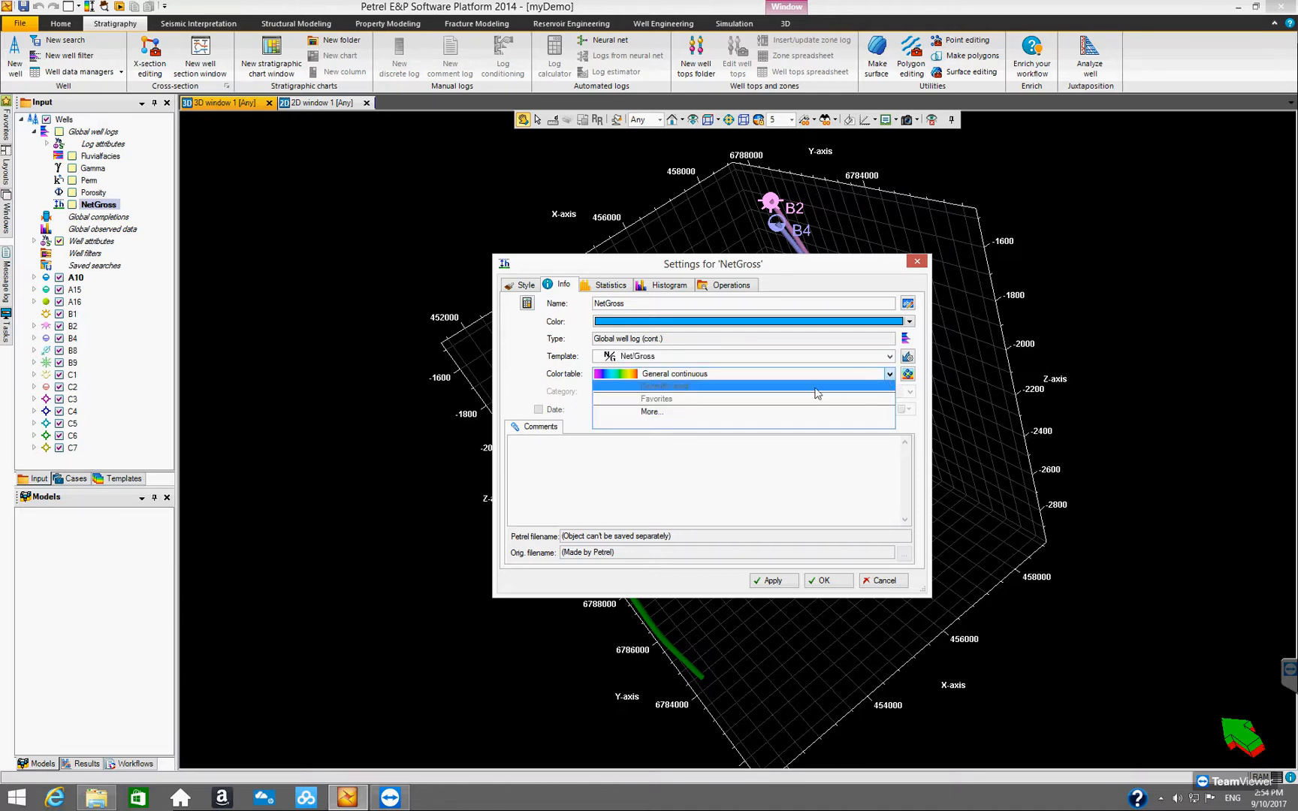
{"action": "left_click", "coordinate": [890, 375]}
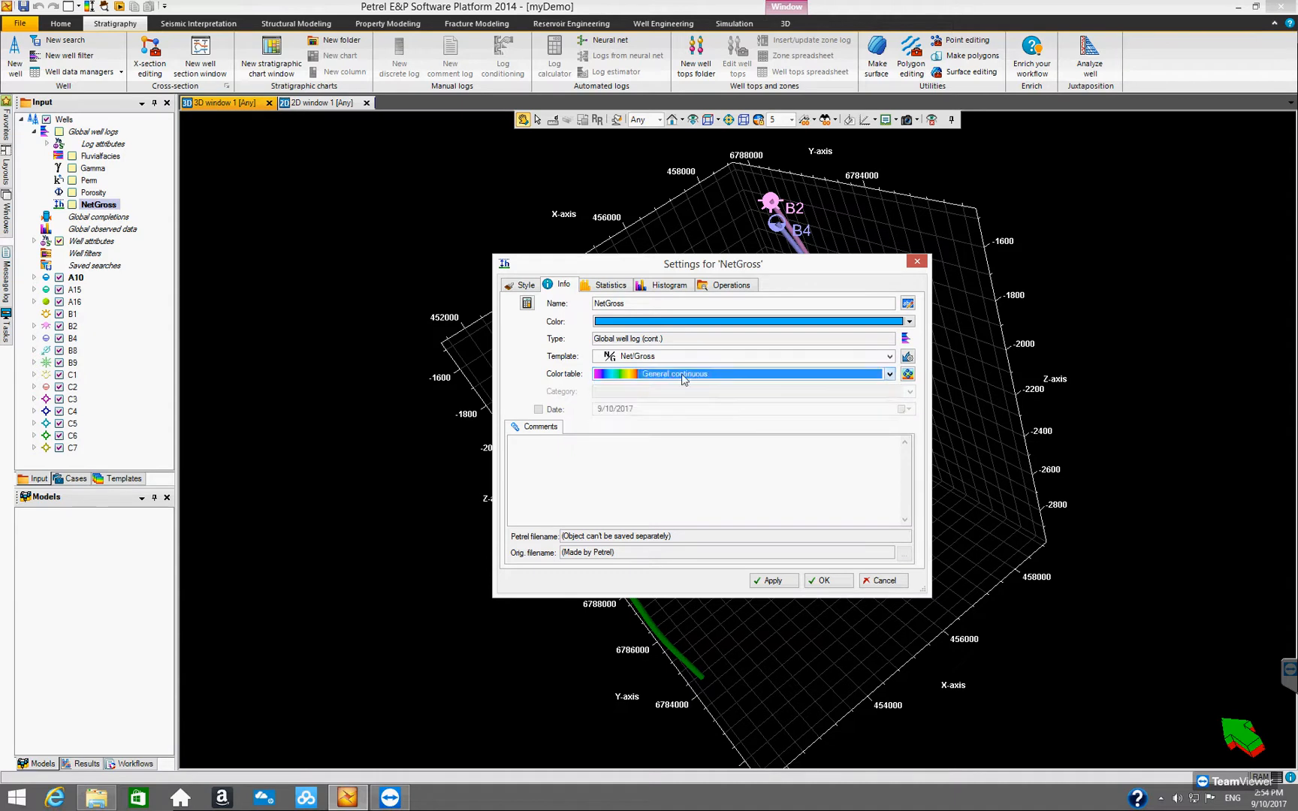
{"action": "left_click", "coordinate": [778, 584]}
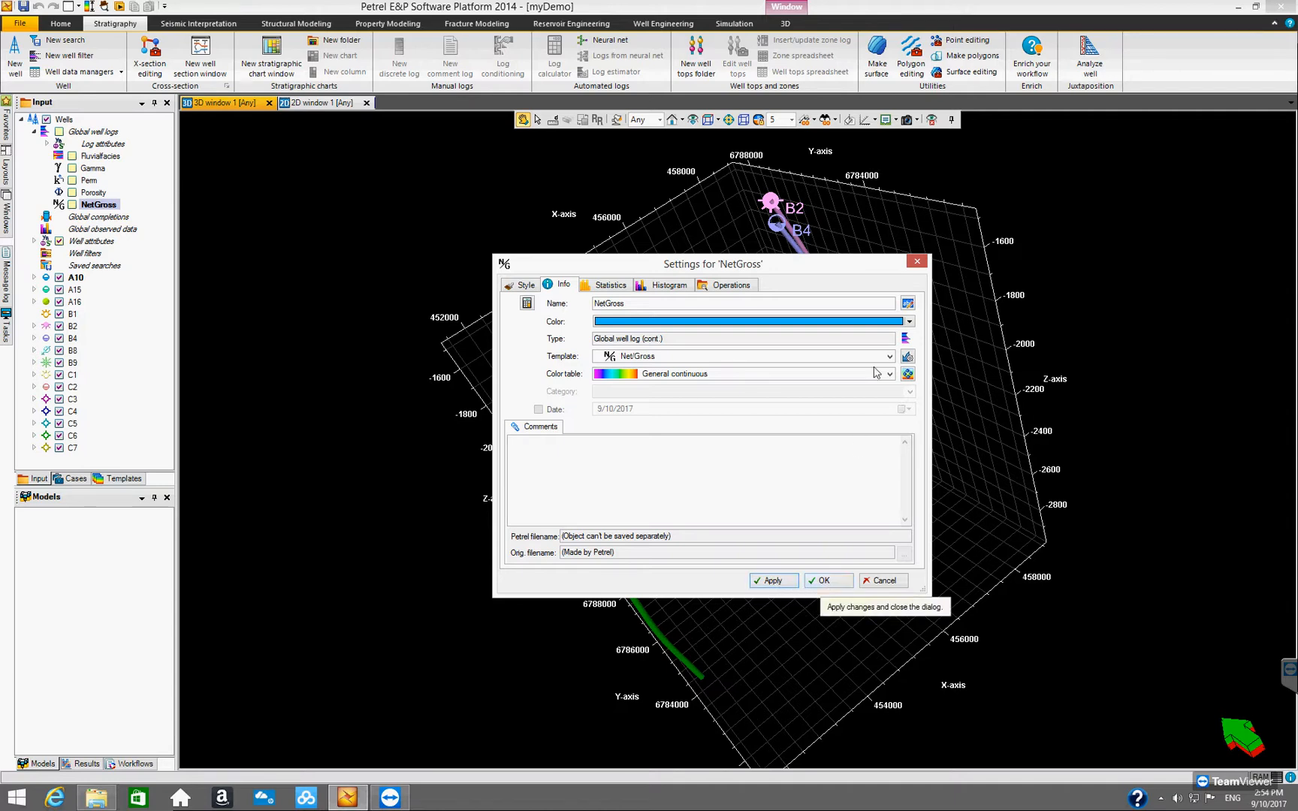
{"action": "left_click", "coordinate": [826, 582]}
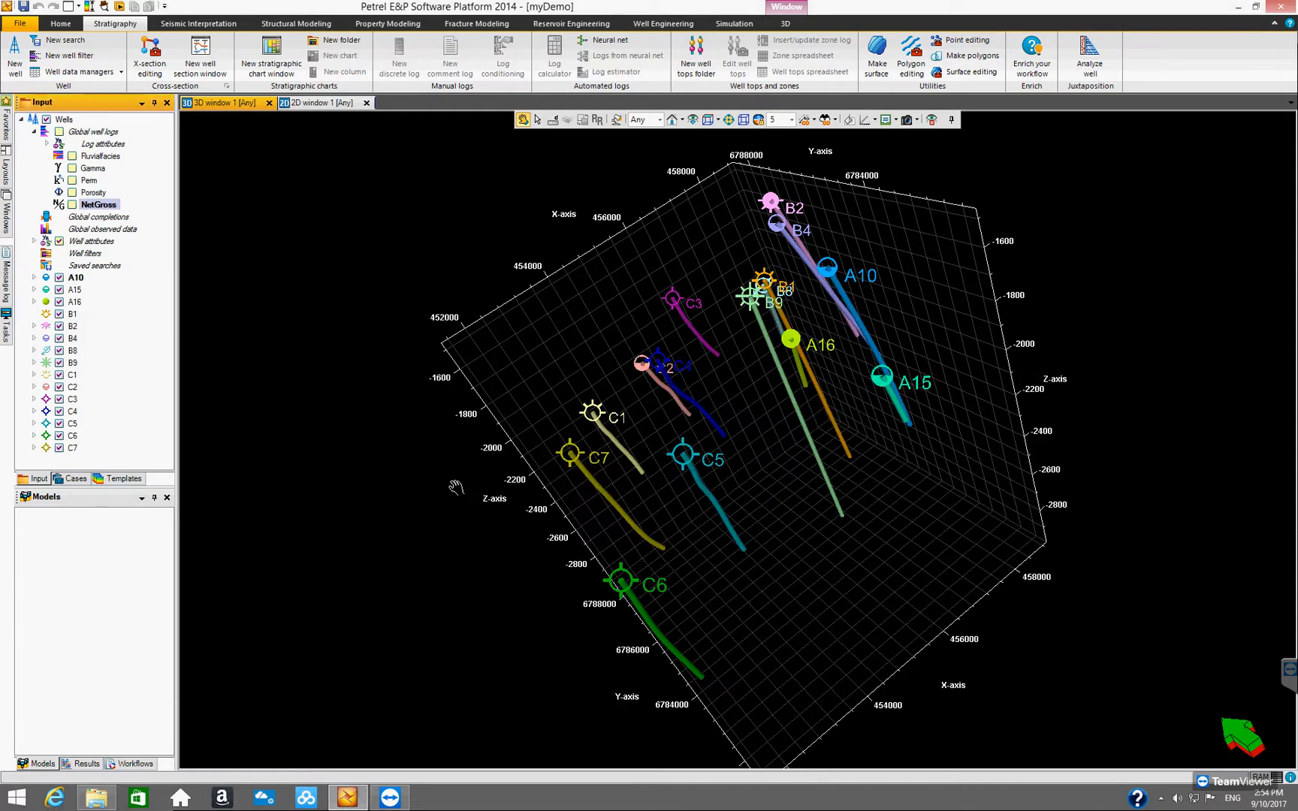
Review the general information in the settings of well A10's own NetGross log and close them without changes
{"action": "left_click", "coordinate": [34, 278]}
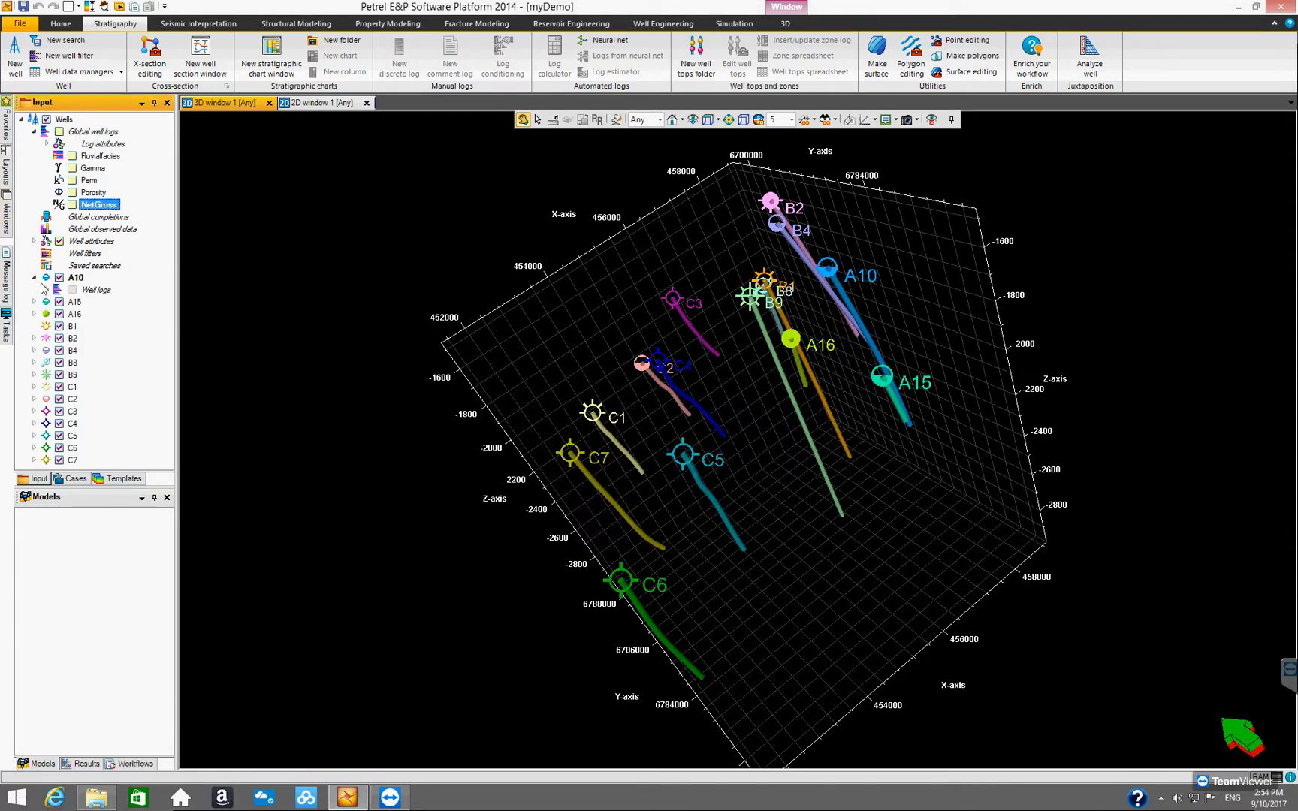
{"action": "left_click", "coordinate": [48, 291]}
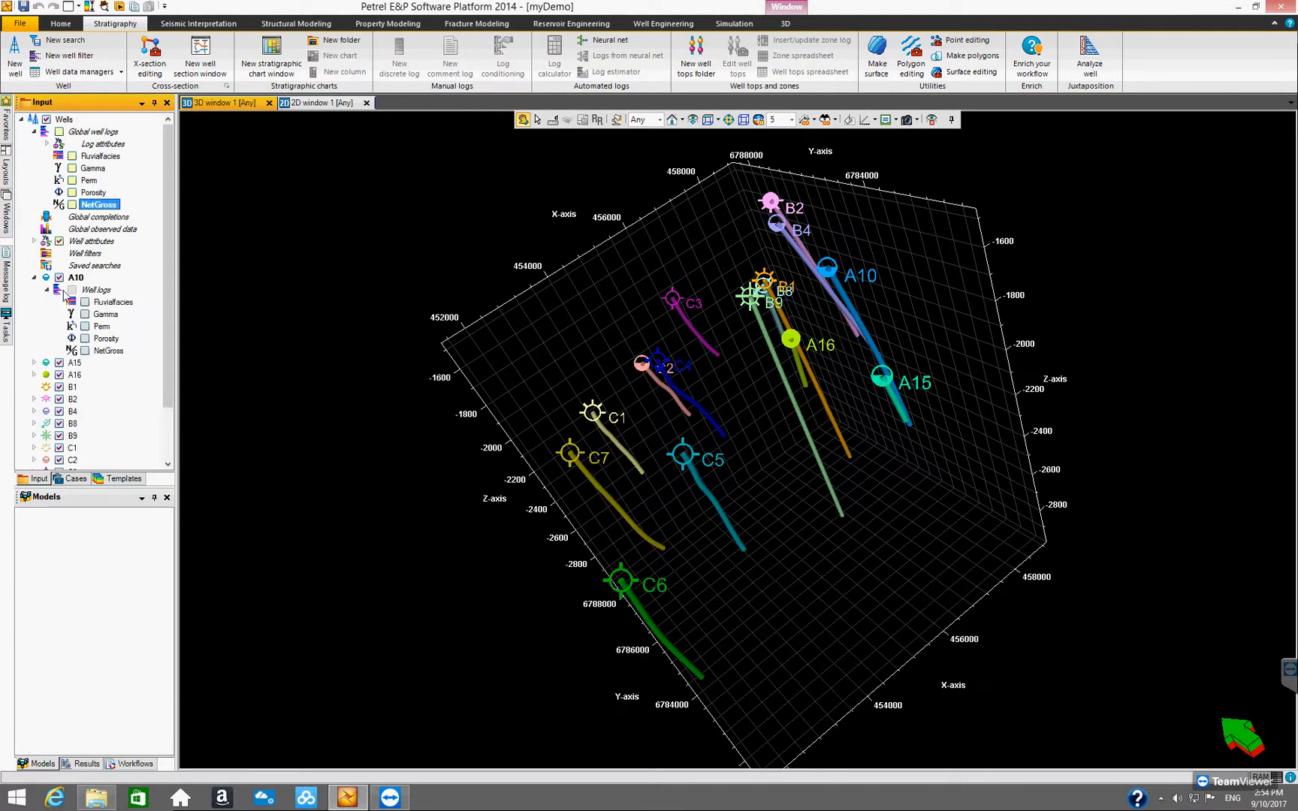
{"action": "left_click", "coordinate": [109, 353]}
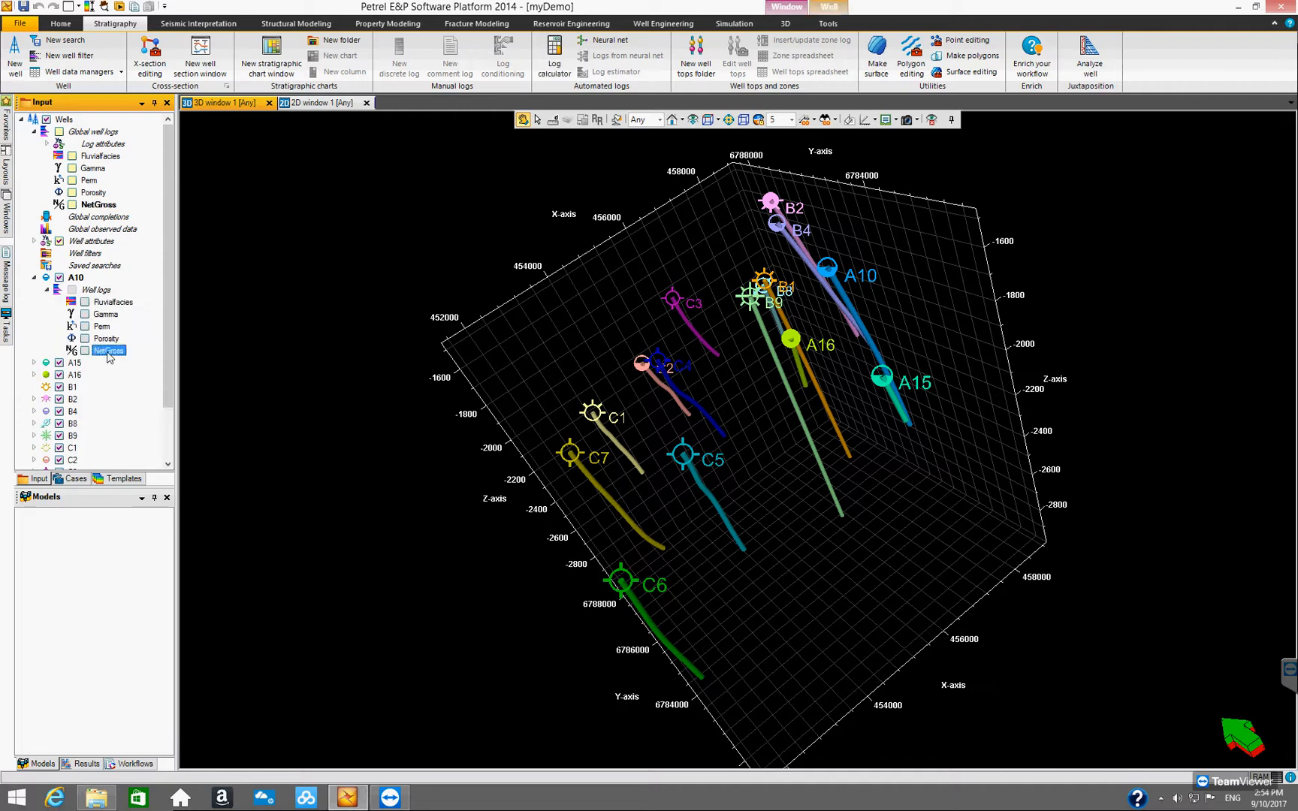
{"action": "right_click", "coordinate": [109, 357]}
{"action": "left_click", "coordinate": [126, 366]}
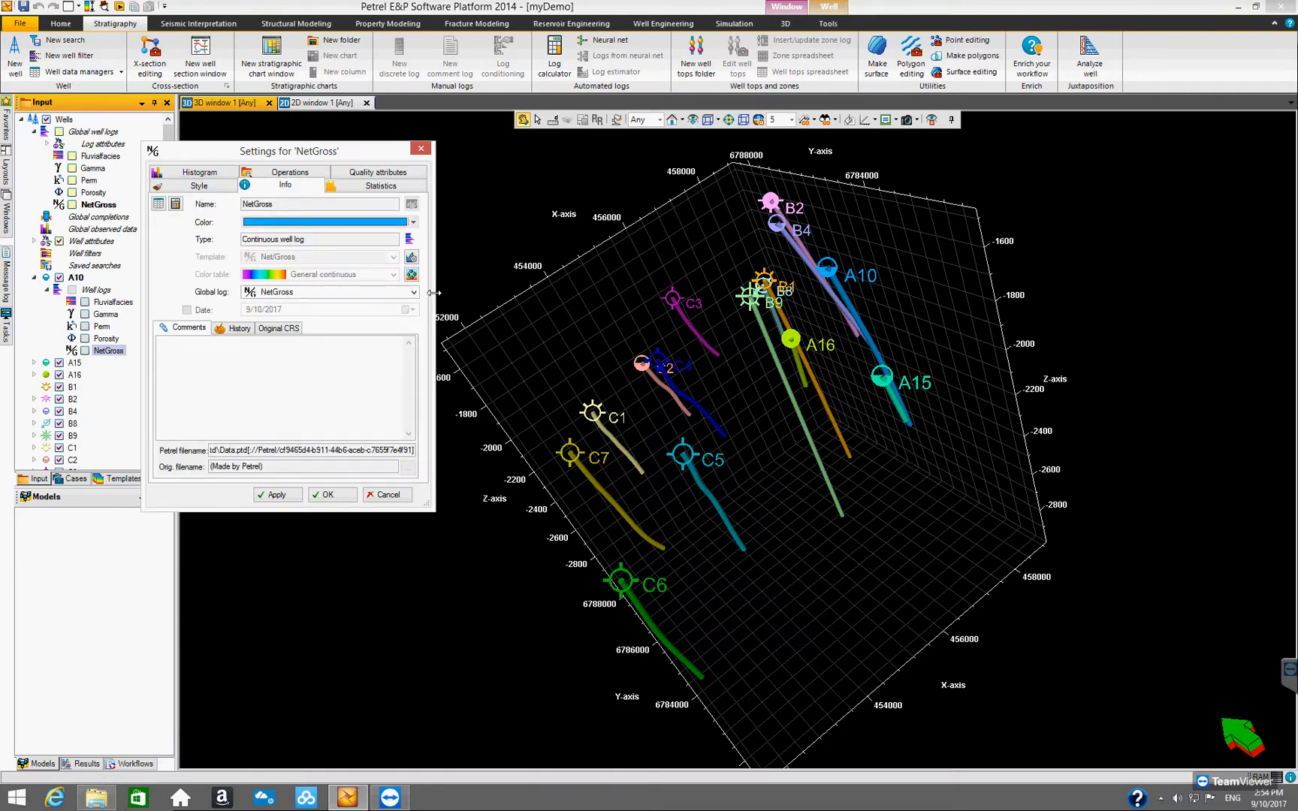
{"action": "left_click_drag", "start_coordinate": [434, 293], "coordinate": [712, 293]}
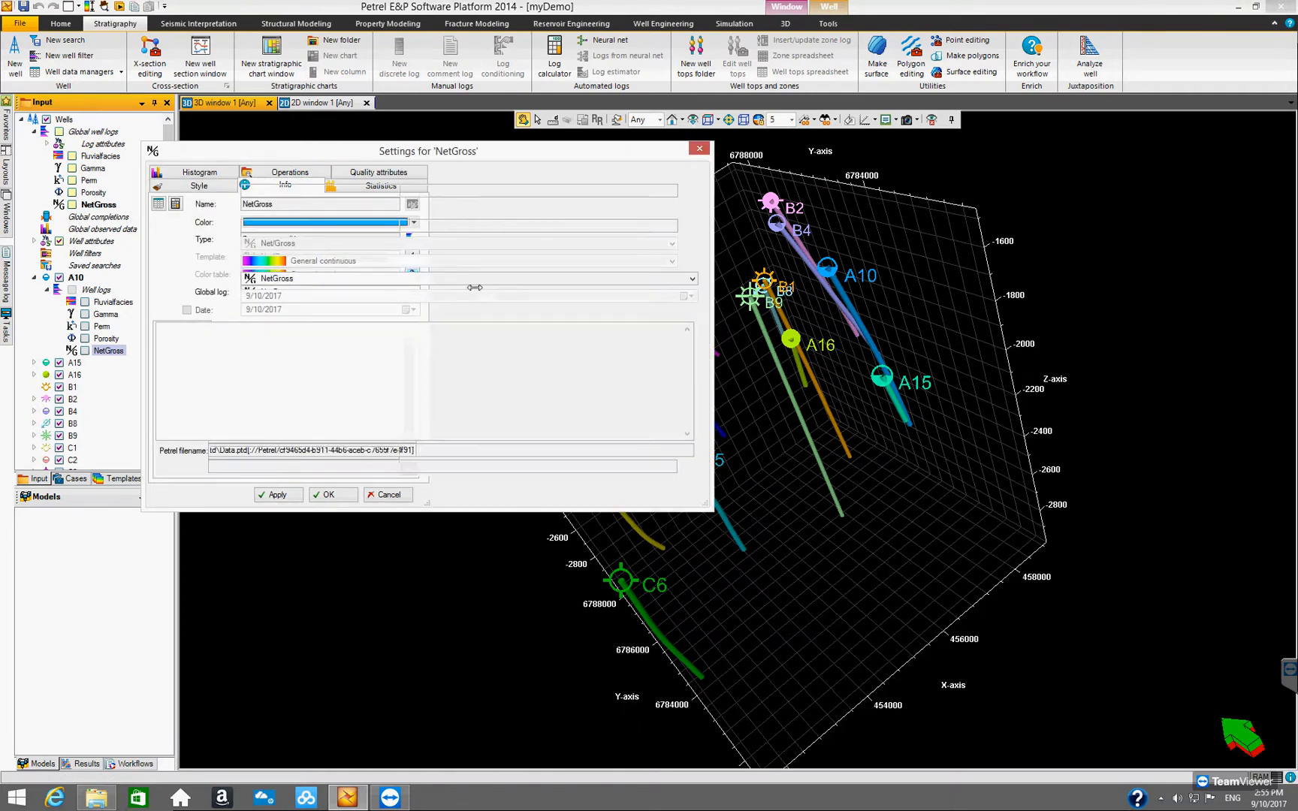
{"action": "left_click_drag", "start_coordinate": [432, 160], "coordinate": [643, 270]}
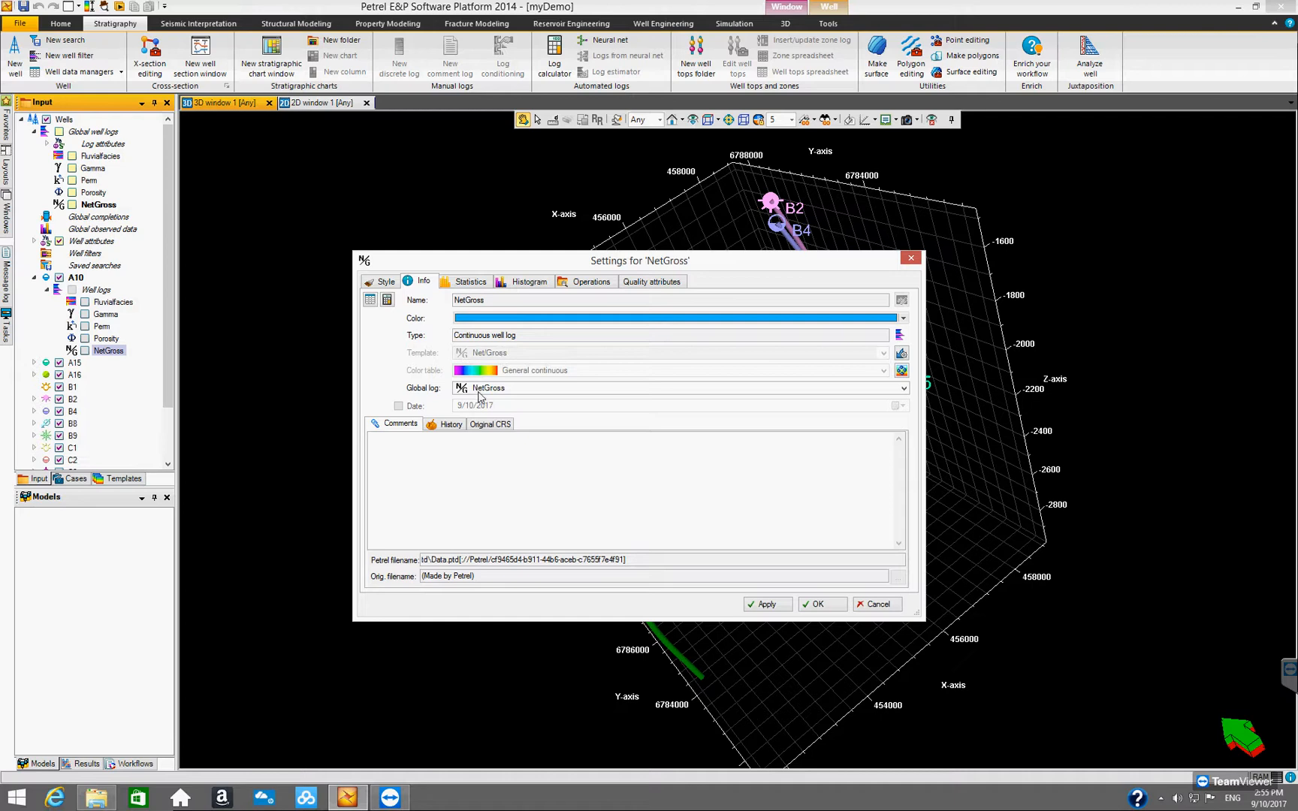
{"action": "left_click", "coordinate": [910, 259]}
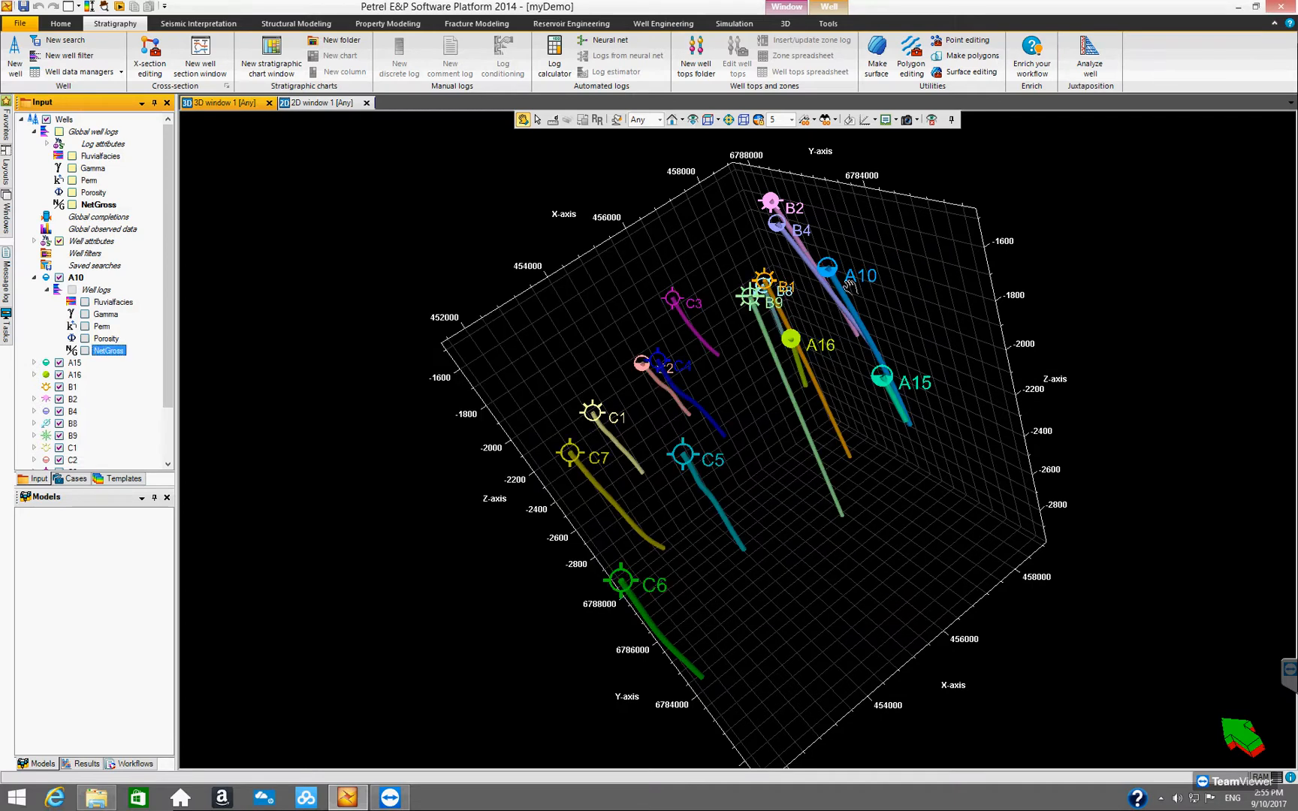
Show the NetGross log on well A10 only, inspect it in 3D, and hide it again
{"action": "left_click", "coordinate": [85, 351]}
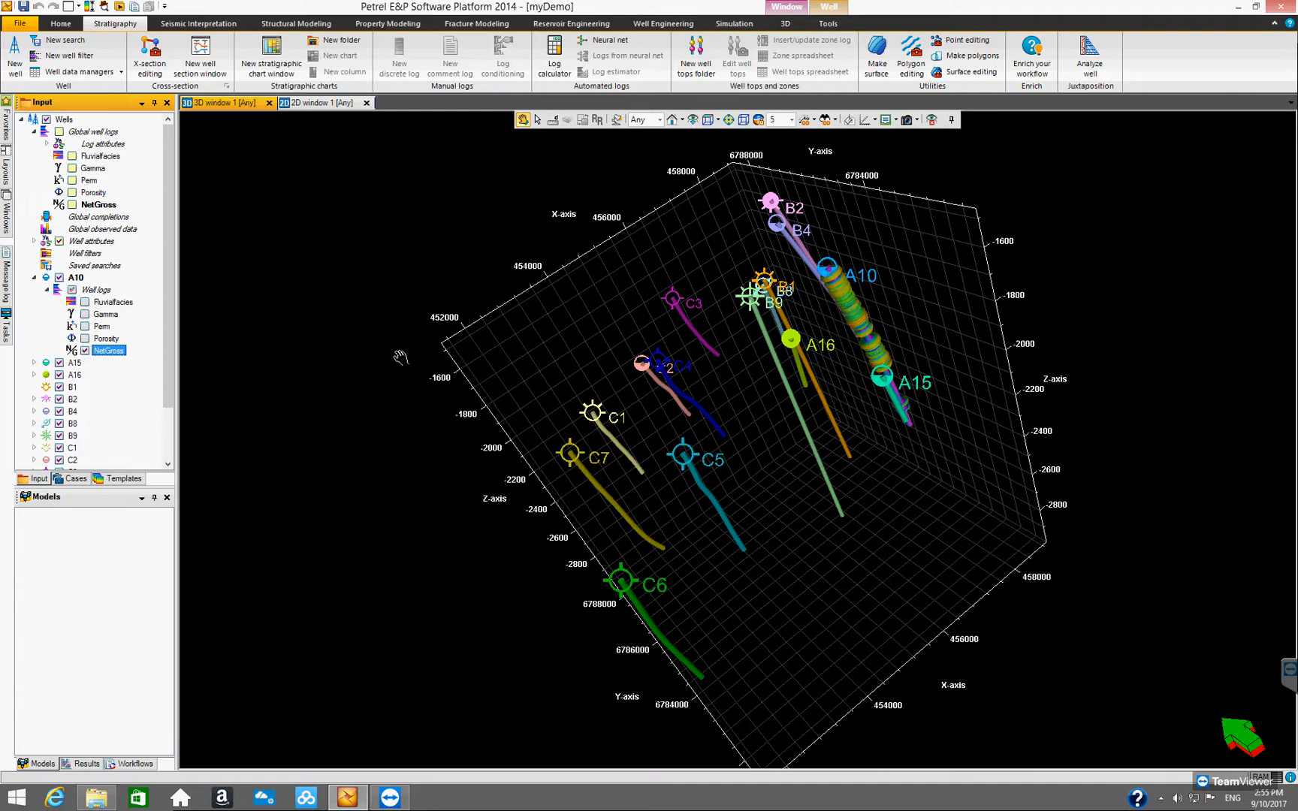
{"action": "left_click_drag", "start_coordinate": [760, 449], "coordinate": [310, 425]}
{"action": "left_click_drag", "start_coordinate": [663, 394], "coordinate": [614, 399]}
{"action": "left_click", "coordinate": [85, 351]}
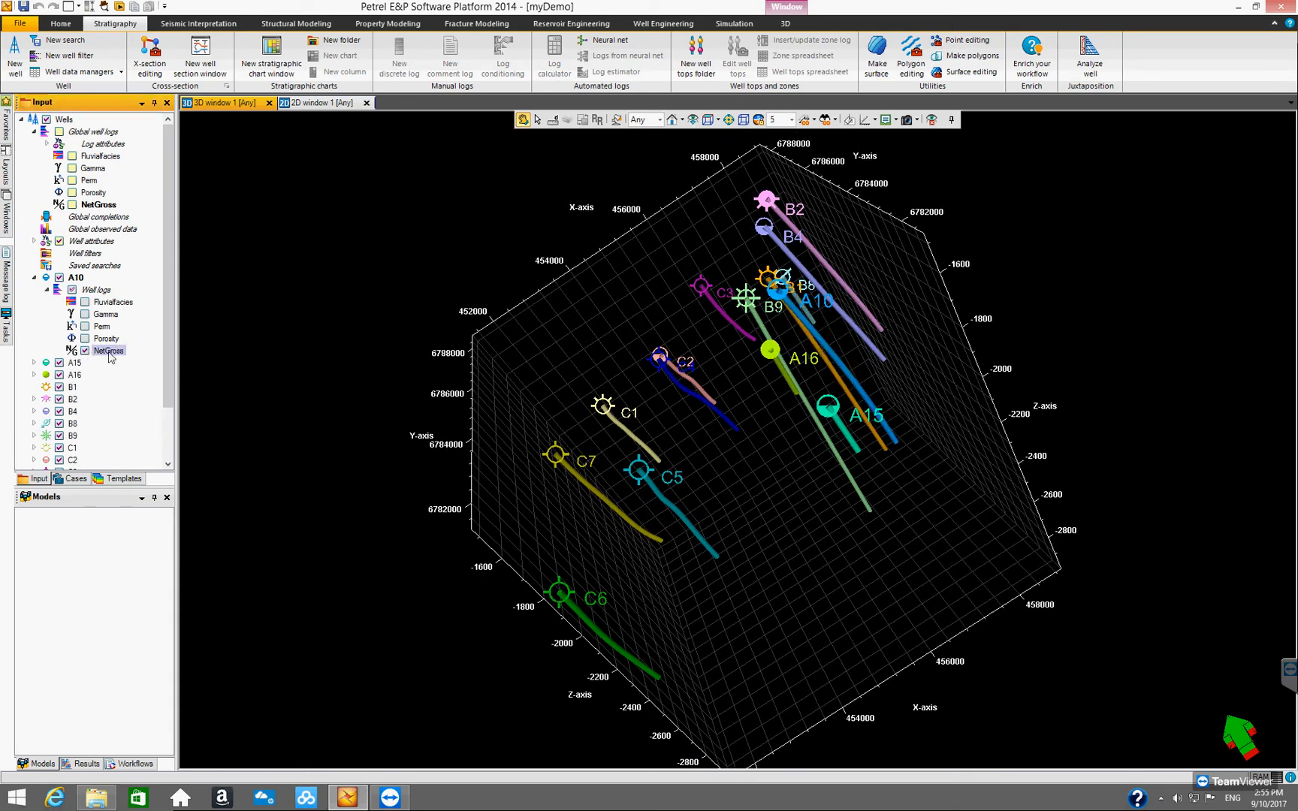
{"action": "left_click", "coordinate": [35, 277]}
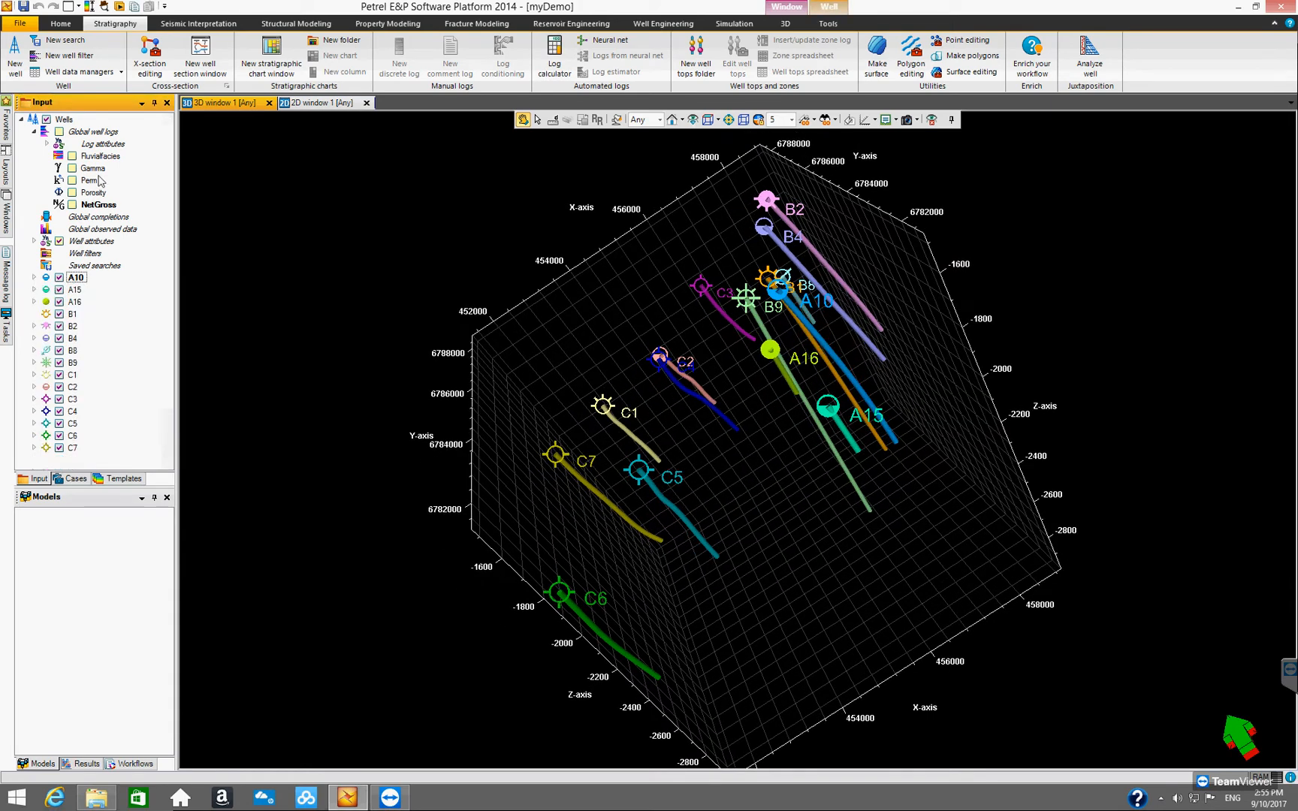
Set the global NetGross log's style to be drawn in 2D and accept the settings
{"action": "left_click", "coordinate": [98, 203]}
{"action": "left_click", "coordinate": [98, 204]}
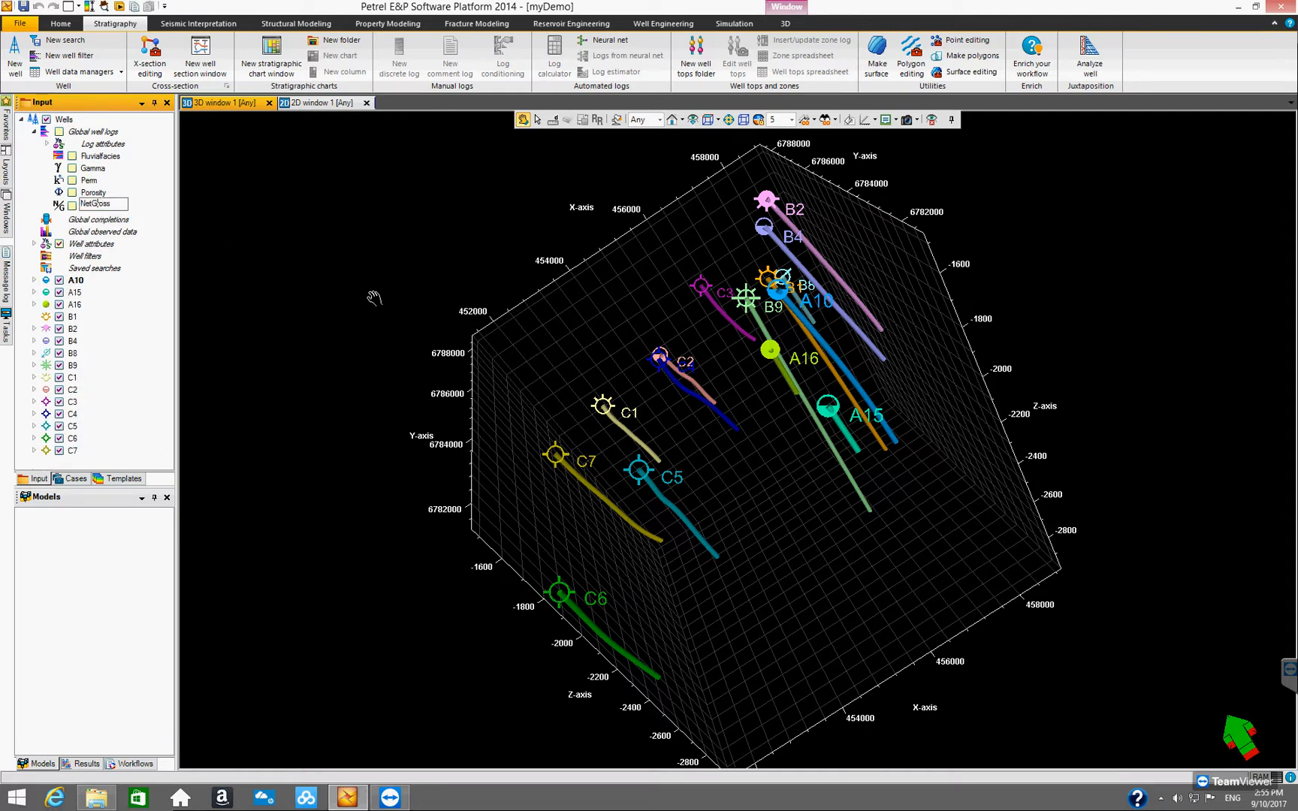
{"action": "left_click", "coordinate": [147, 204]}
{"action": "double_click", "coordinate": [100, 203]}
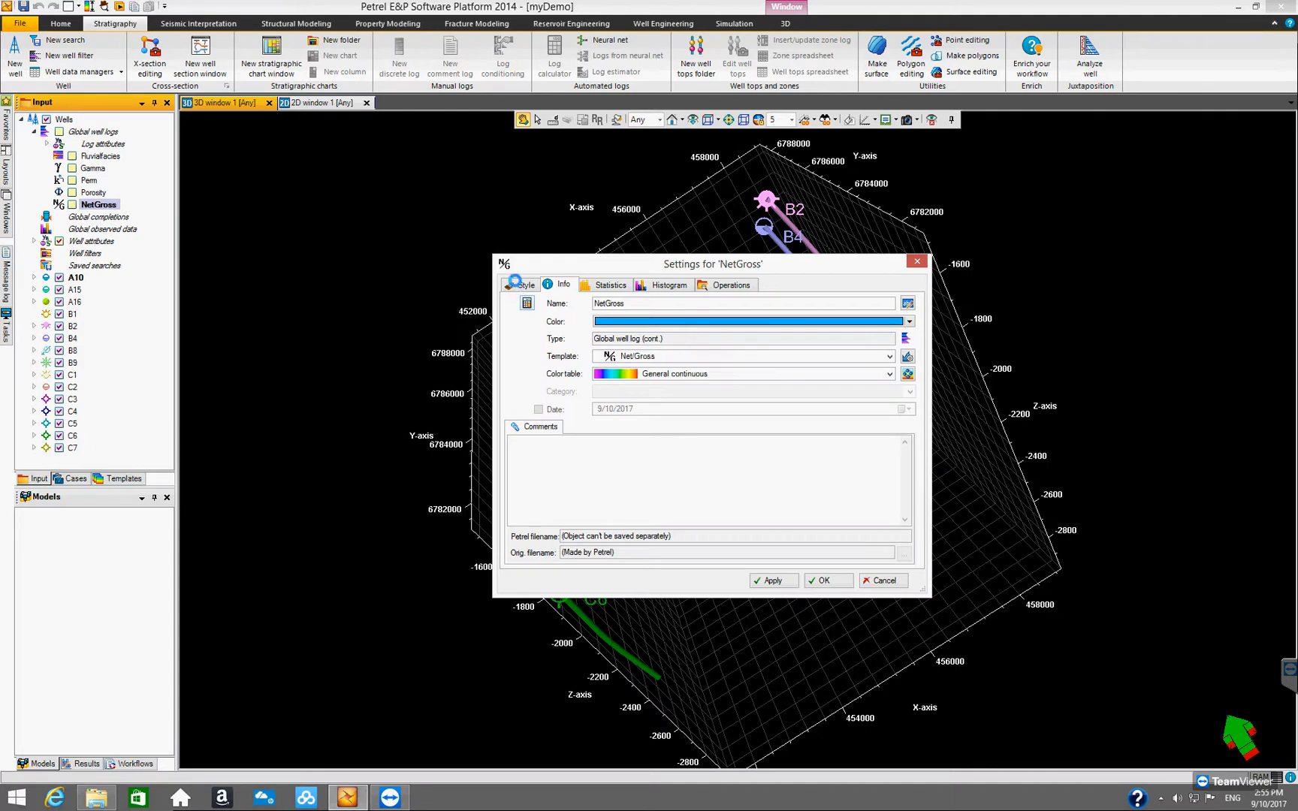
{"action": "left_click", "coordinate": [521, 284]}
{"action": "left_click", "coordinate": [511, 335]}
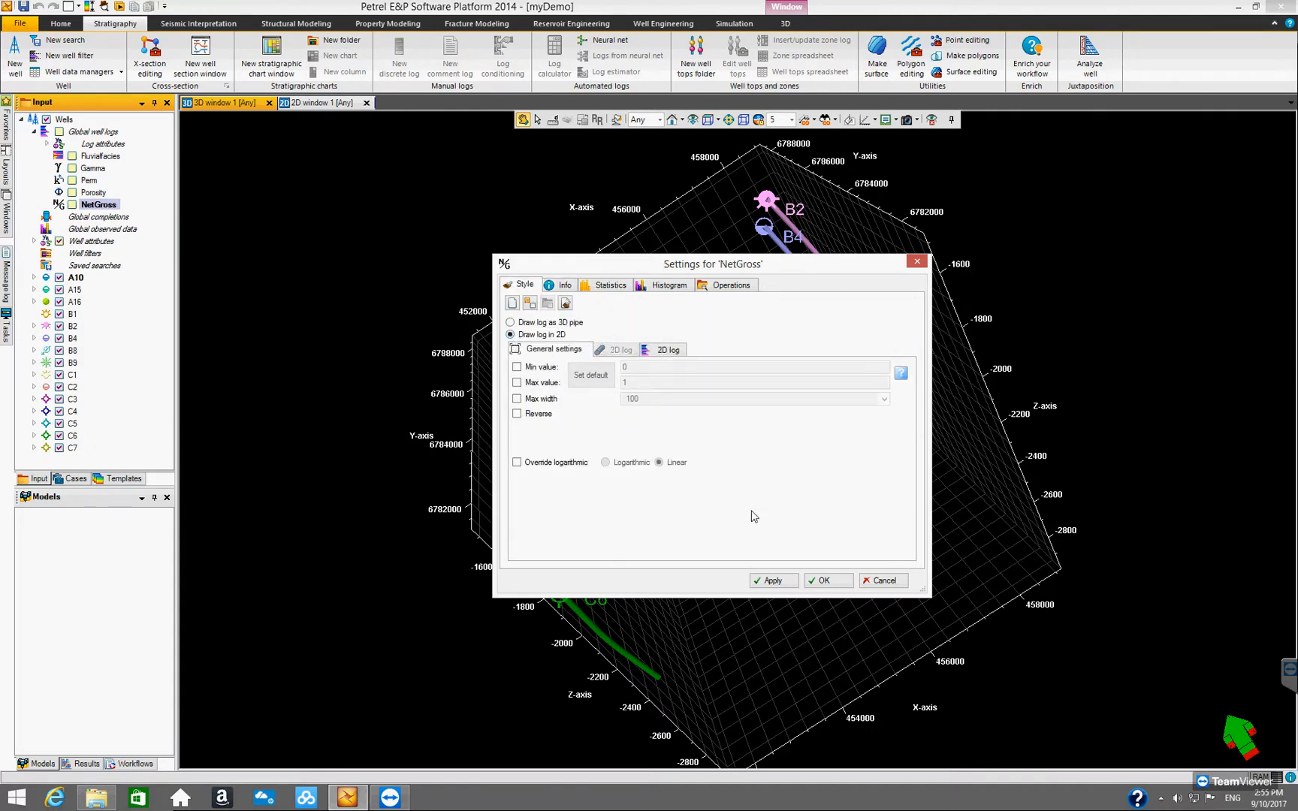
{"action": "left_click", "coordinate": [826, 581]}
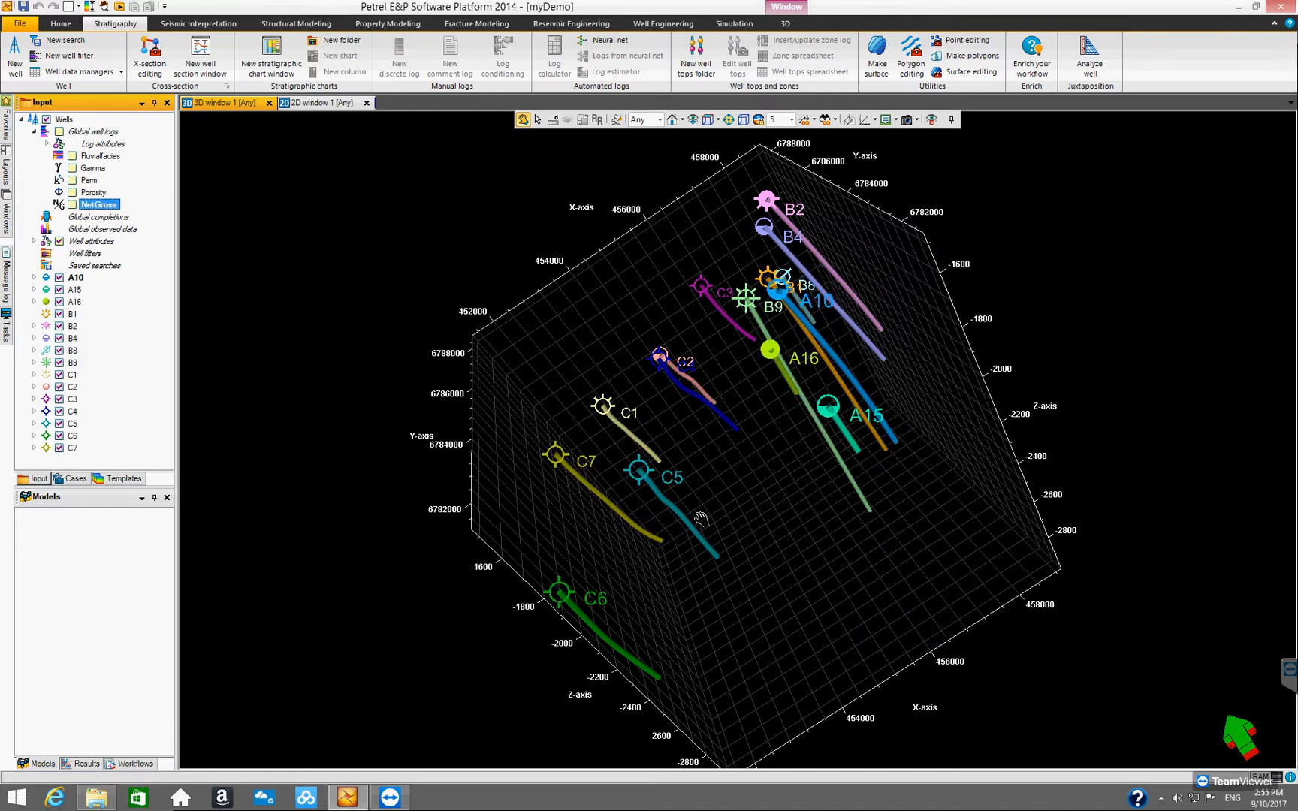
Show the 2D-style NetGross log on all wells, inspect it, and hide it again
{"action": "left_click_drag", "start_coordinate": [637, 480], "coordinate": [631, 478]}
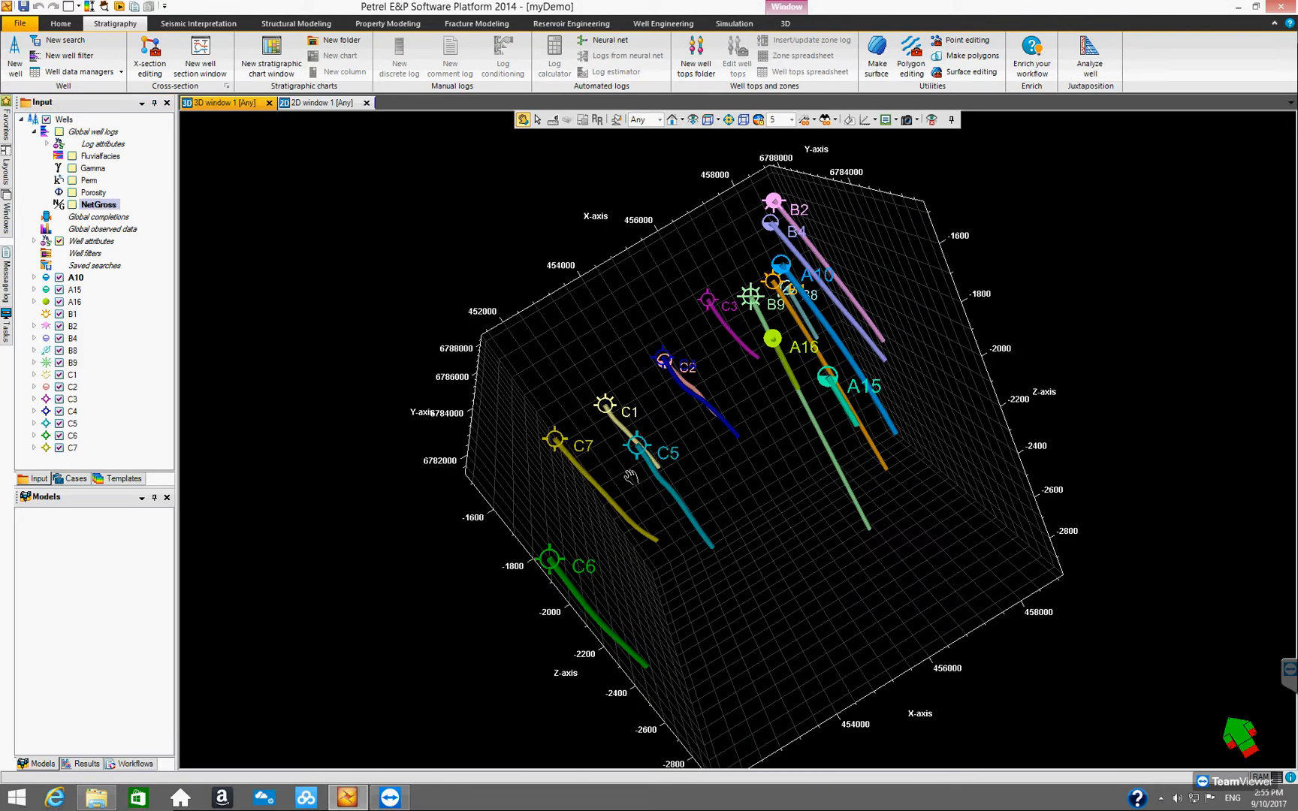
{"action": "left_click", "coordinate": [72, 205]}
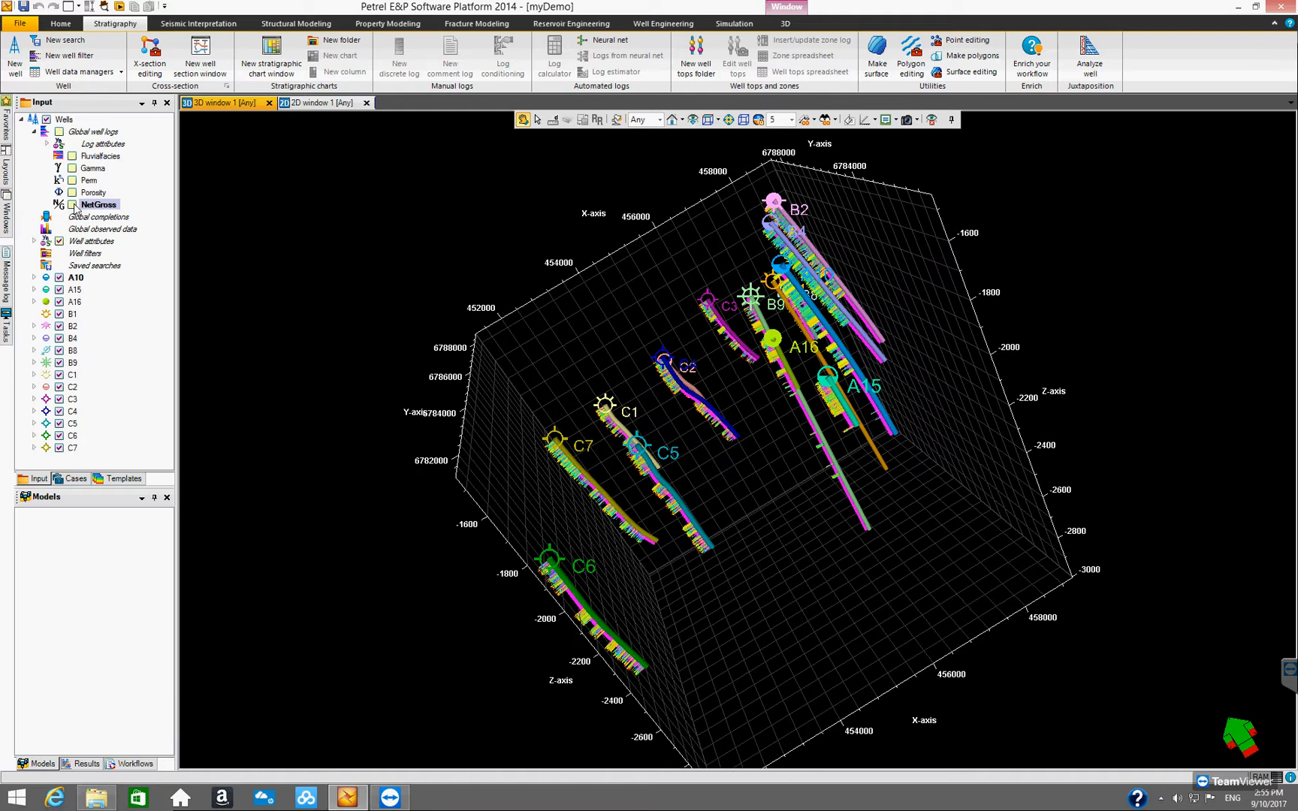
{"action": "left_click", "coordinate": [72, 205]}
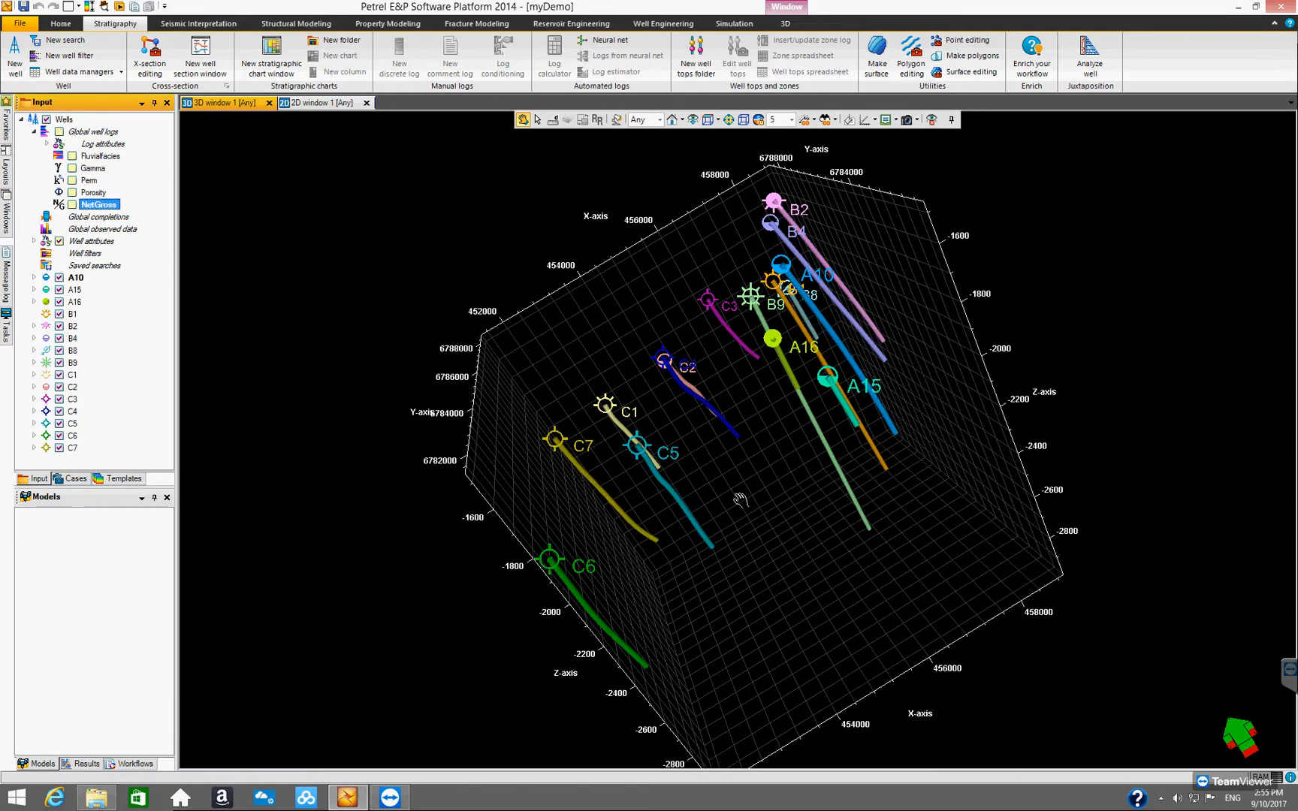
{"action": "left_click_drag", "start_coordinate": [736, 471], "coordinate": [659, 505]}
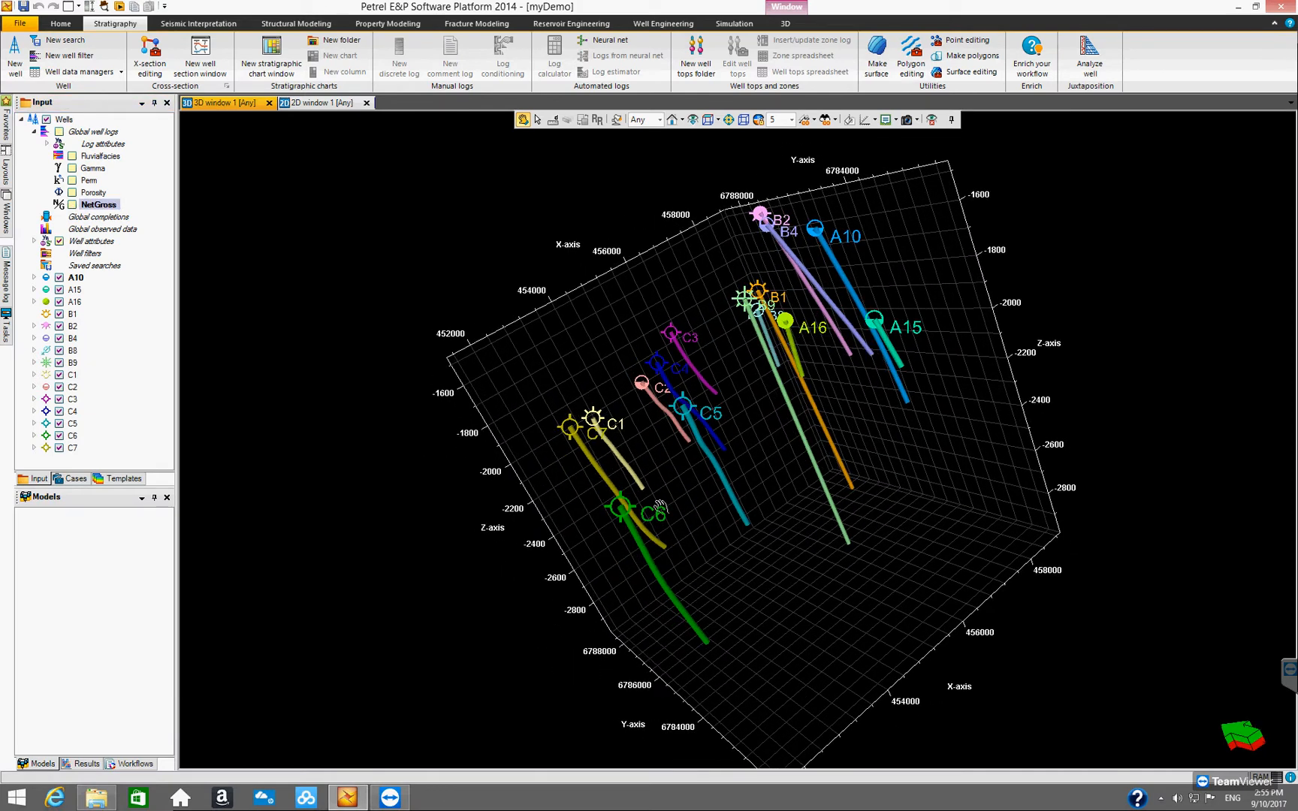
In the global Fluvialfacies log's settings, try the Fluvial facies template and switch back to Facies
{"action": "double_click", "coordinate": [109, 157]}
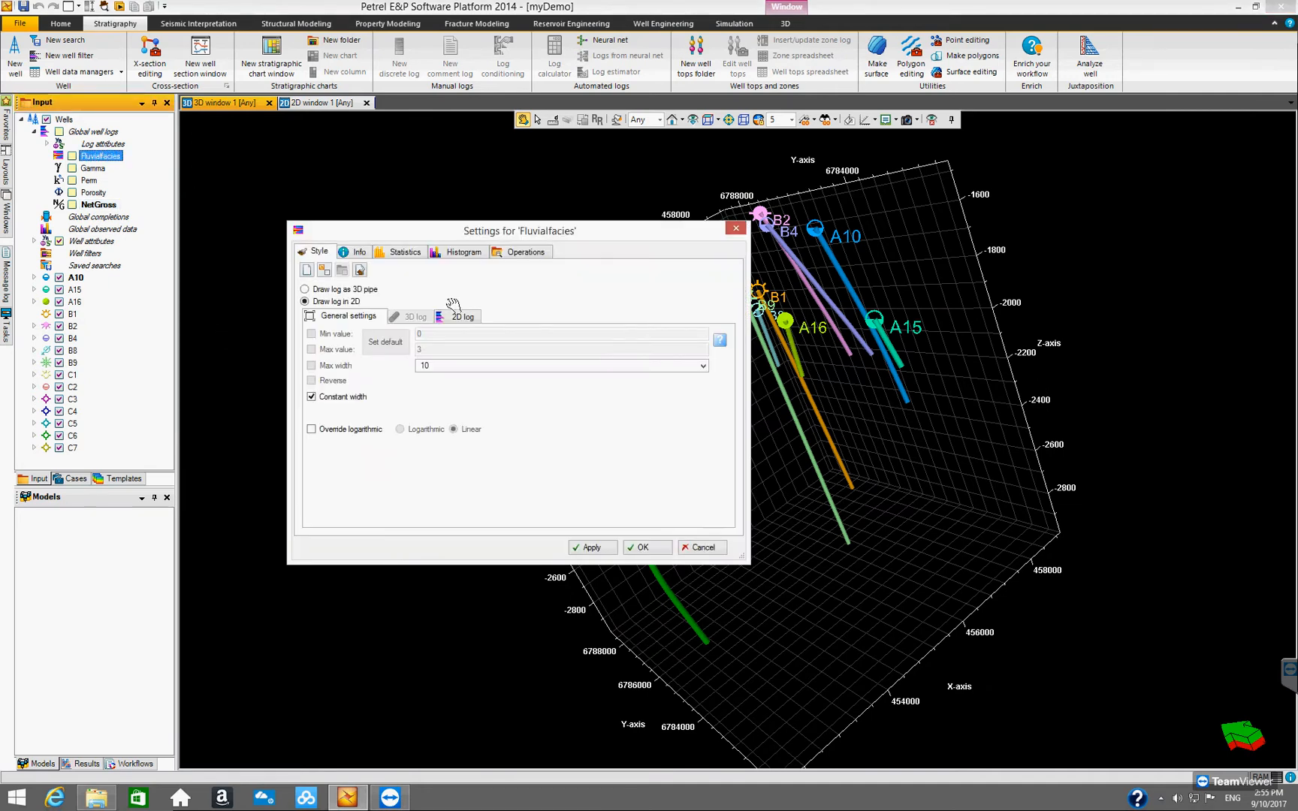
{"action": "left_click_drag", "start_coordinate": [582, 240], "coordinate": [728, 265]}
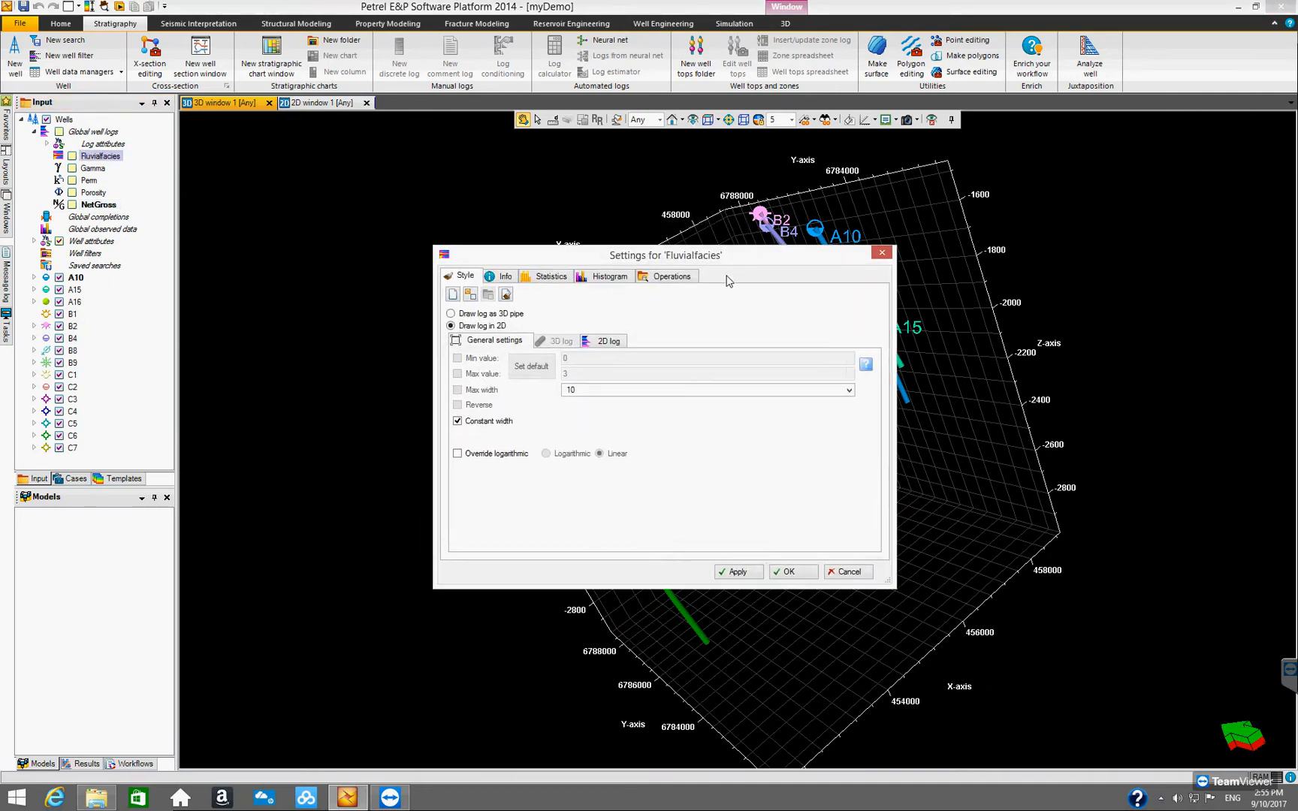
{"action": "left_click", "coordinate": [506, 278]}
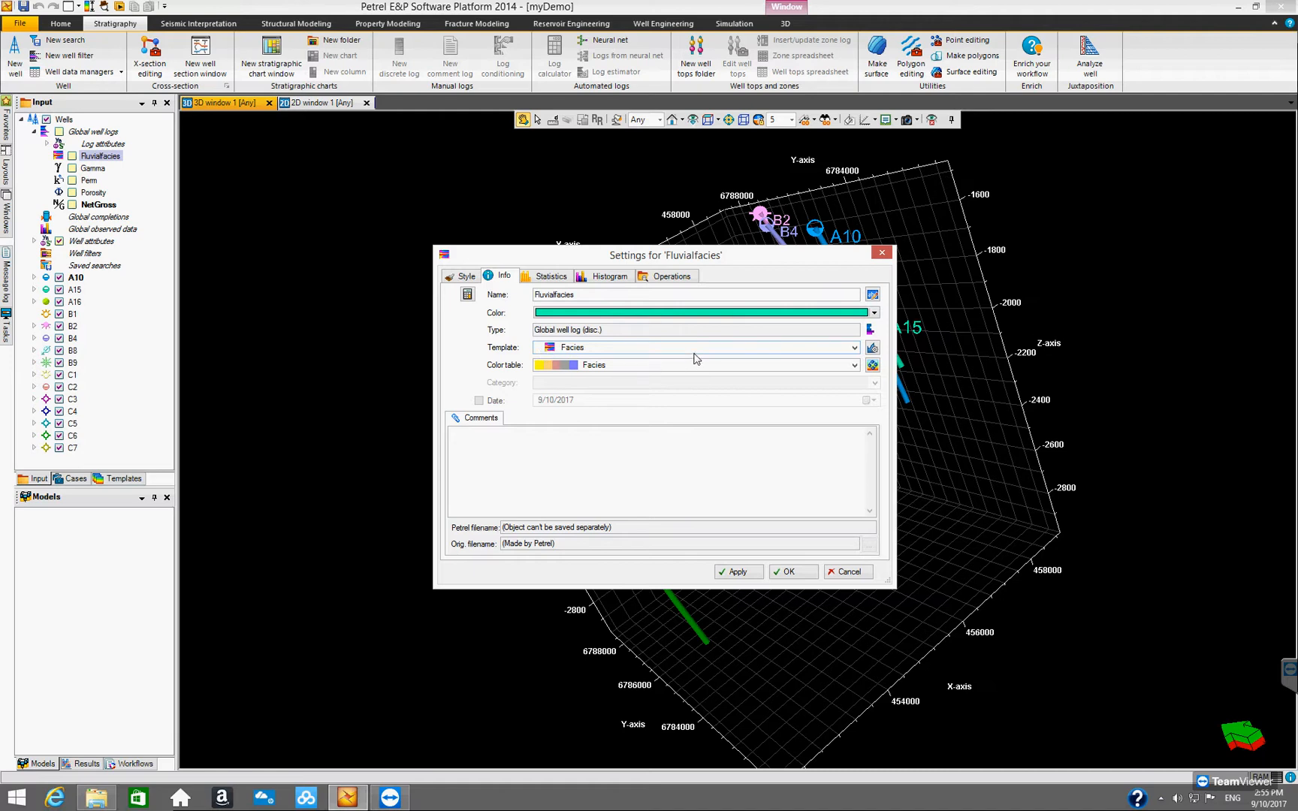
{"action": "left_click", "coordinate": [854, 349]}
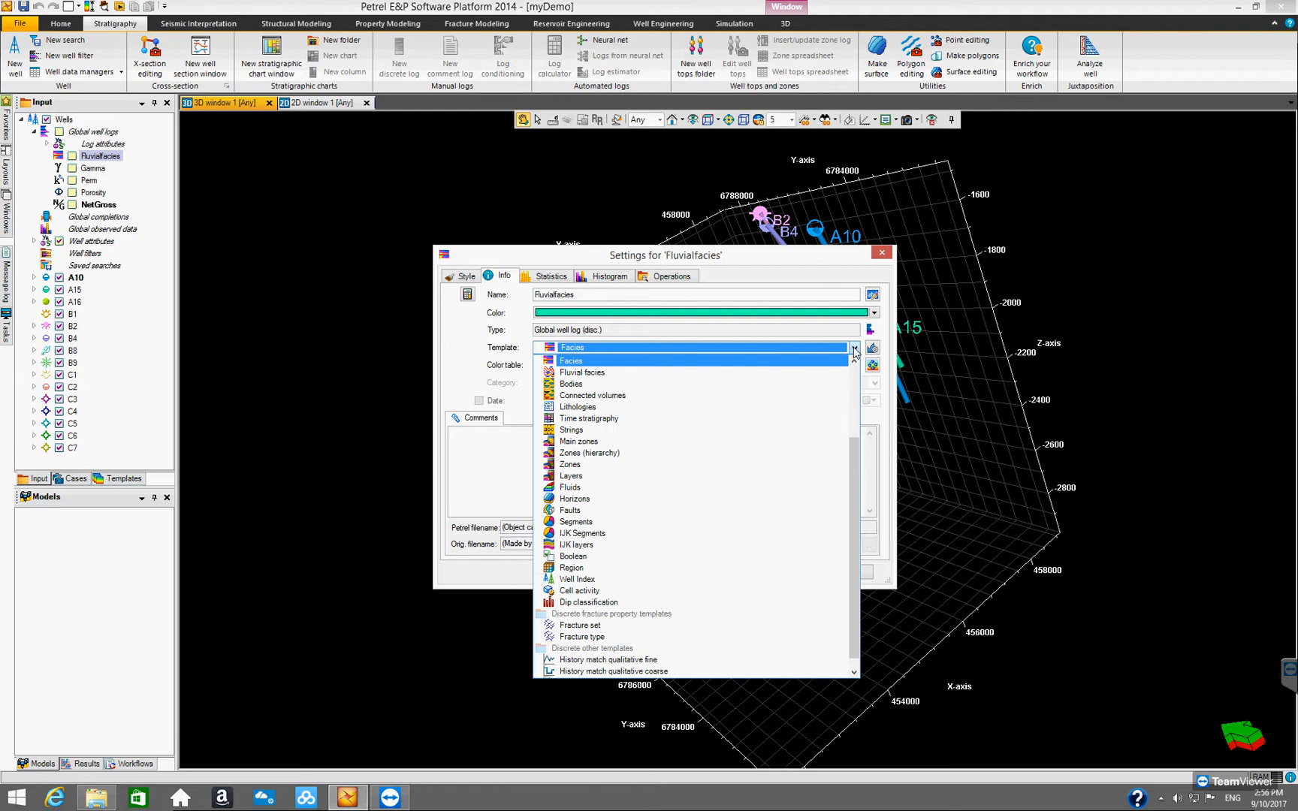
{"action": "left_click", "coordinate": [593, 373]}
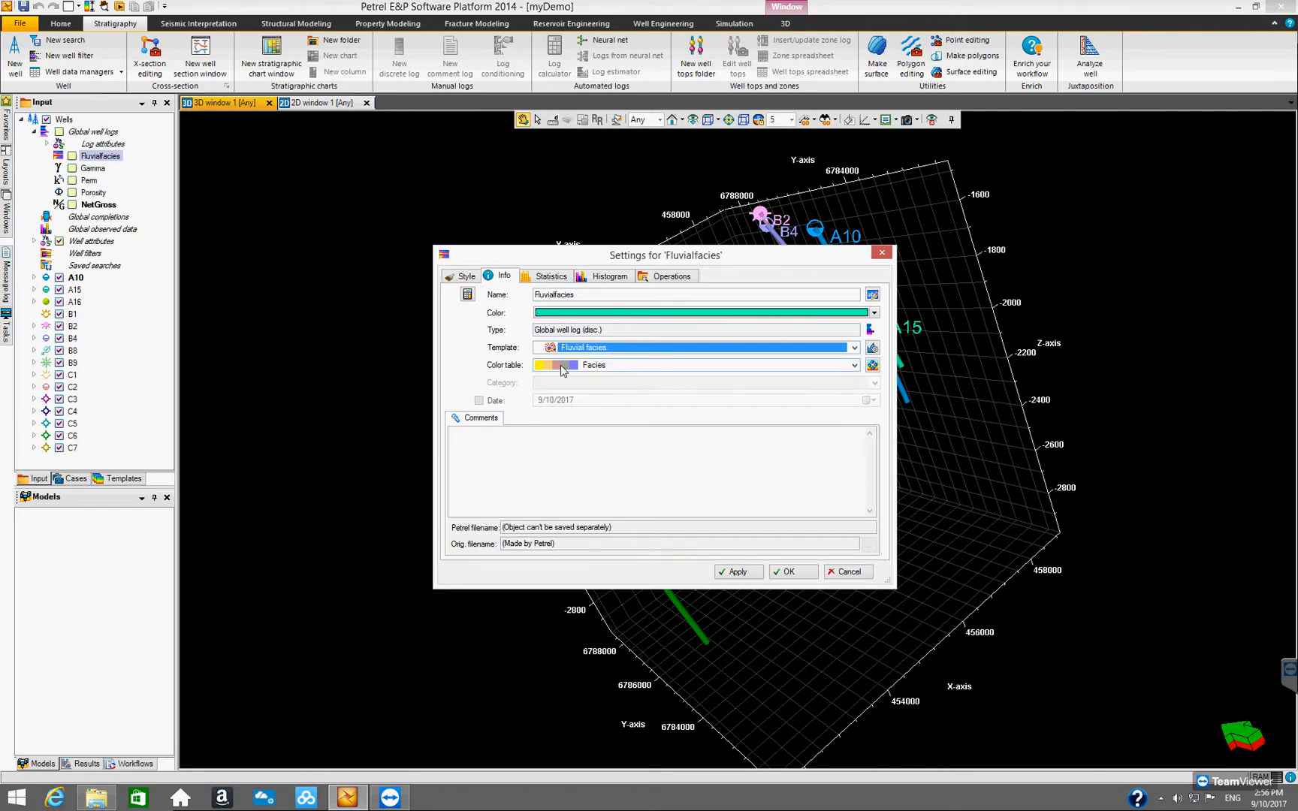
{"action": "left_click", "coordinate": [854, 347]}
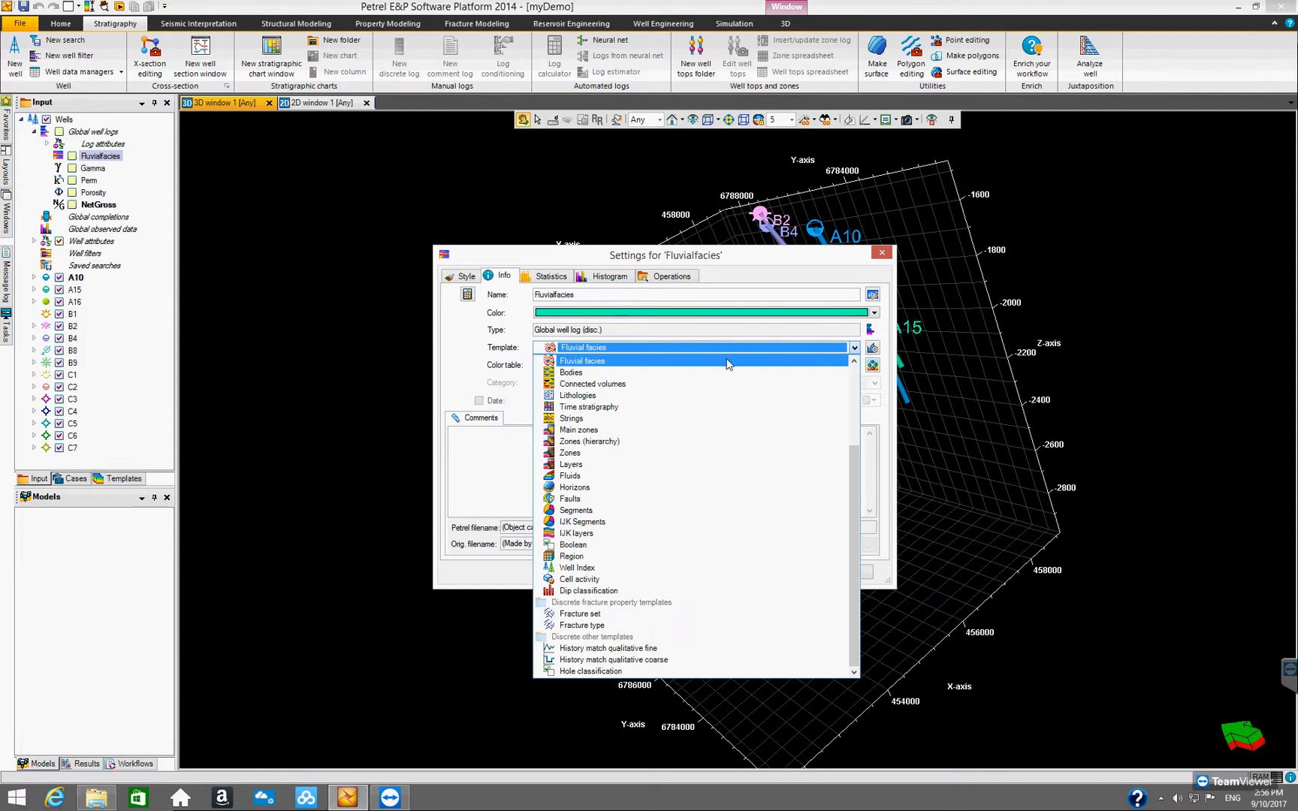
{"action": "scroll", "coordinate": [669, 387], "scroll_direction": "up", "scroll_amount": 1}
{"action": "left_click", "coordinate": [650, 384]}
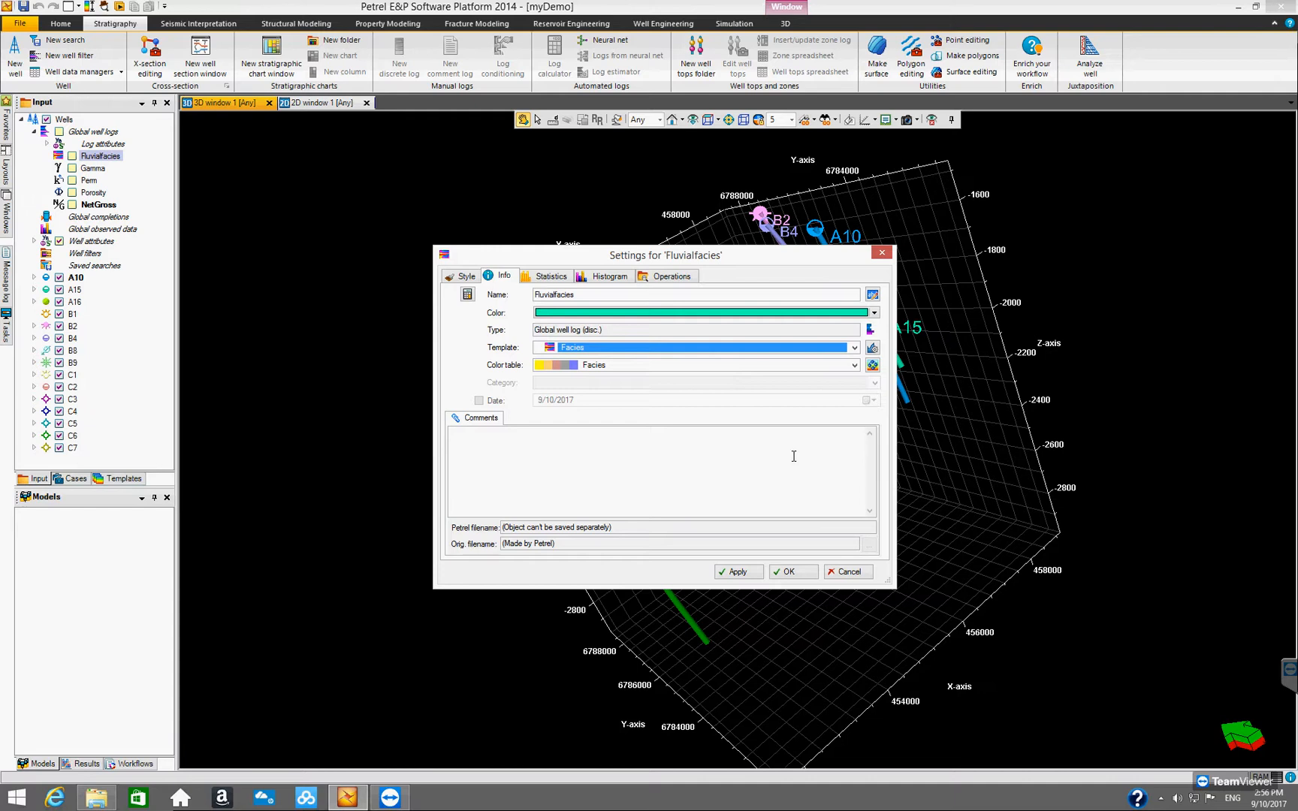
Browse the color tables for the Fluvialfacies log, try Fluvial, and cancel the selection and the log settings
{"action": "left_click", "coordinate": [856, 367]}
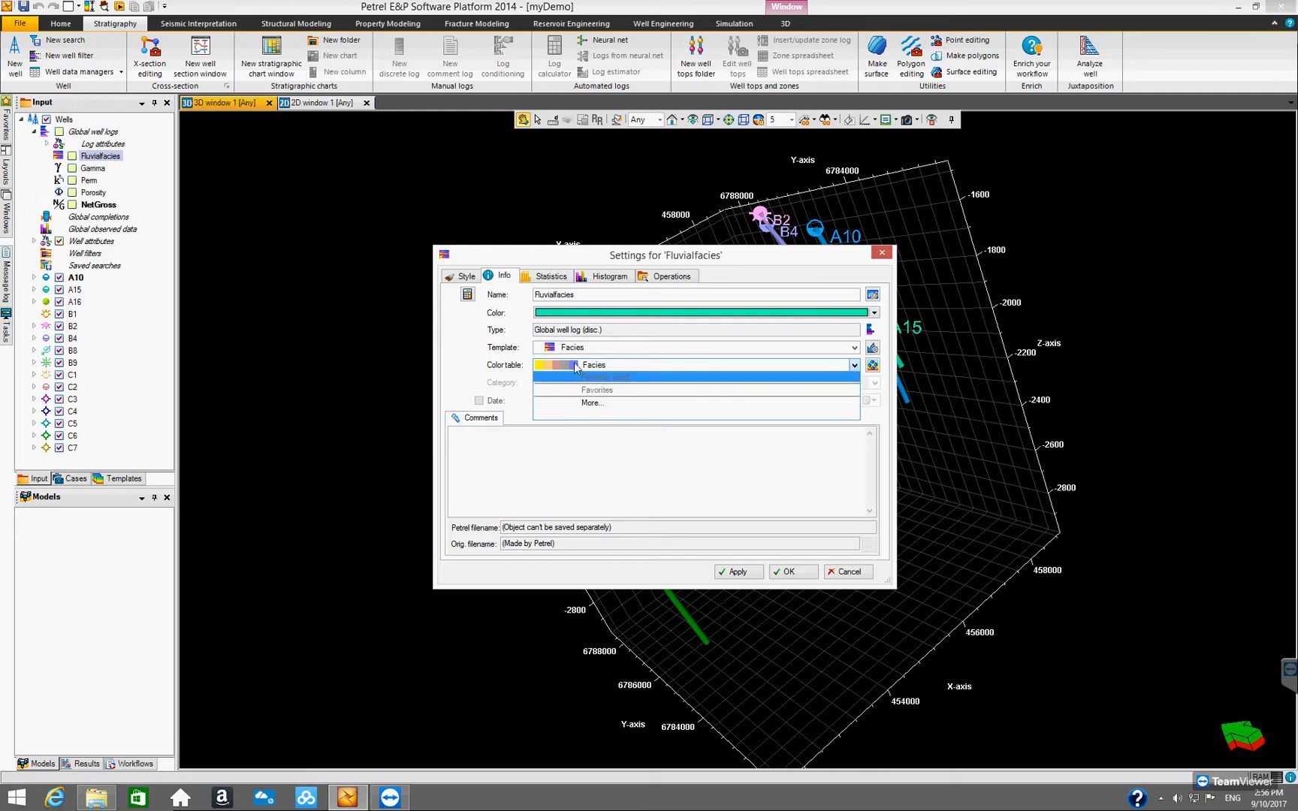
{"action": "left_click", "coordinate": [589, 404]}
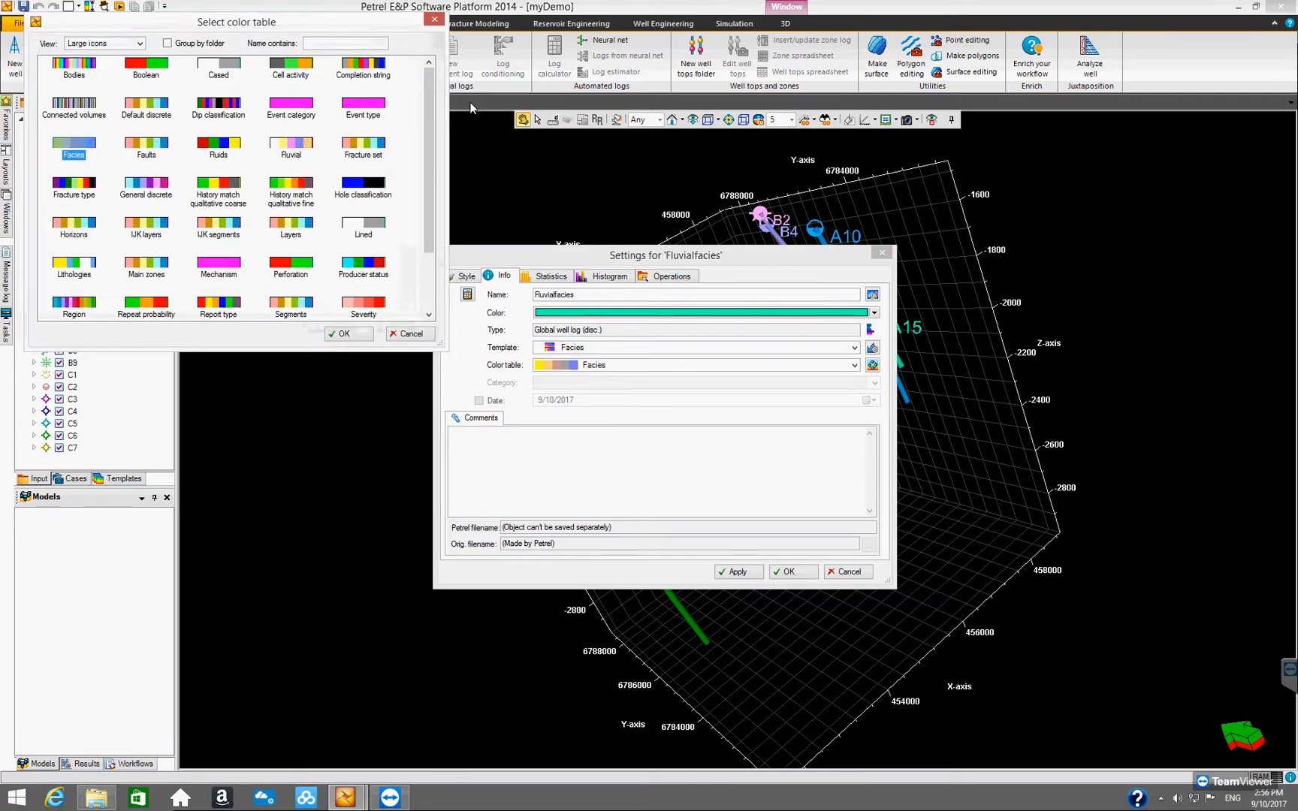
{"action": "left_click_drag", "start_coordinate": [246, 13], "coordinate": [674, 243]}
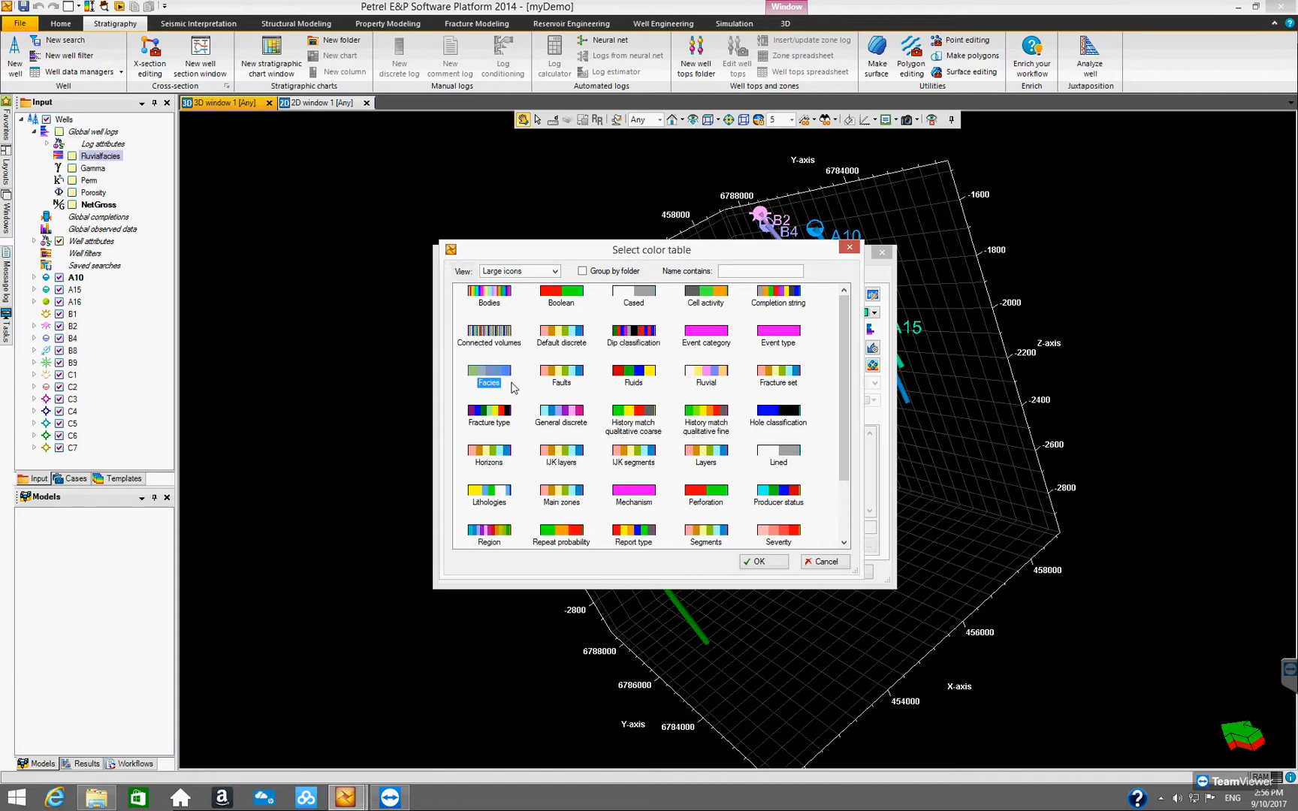
{"action": "left_click", "coordinate": [696, 382]}
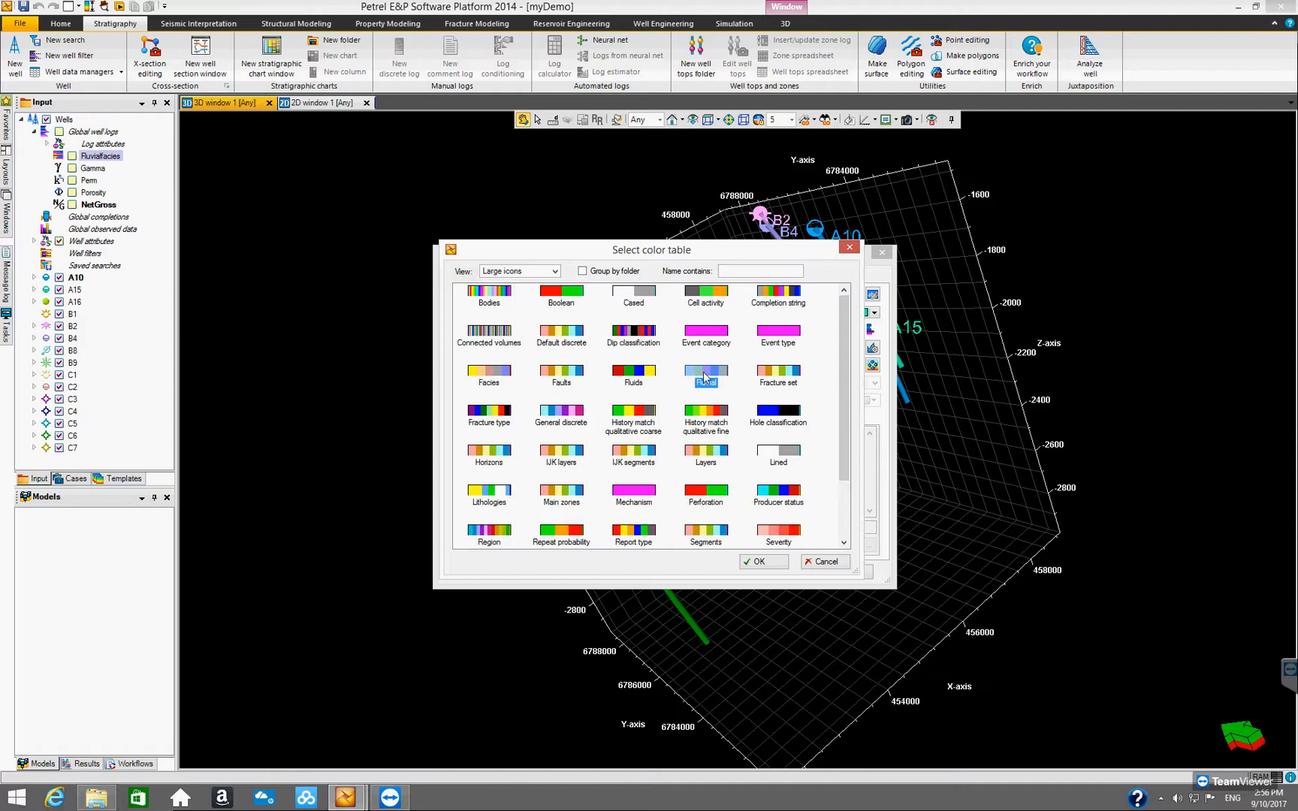
{"action": "left_click", "coordinate": [850, 248]}
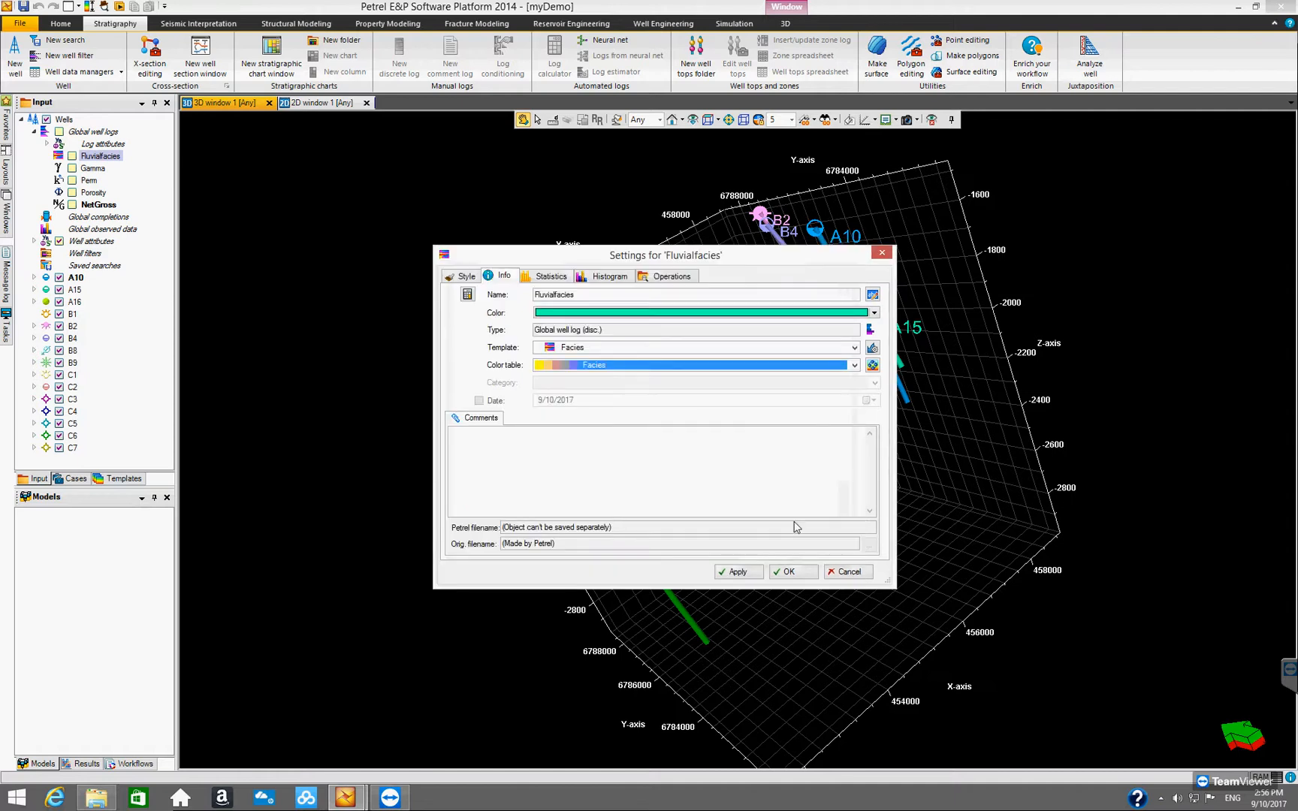
{"action": "left_click", "coordinate": [857, 573]}
{"action": "left_click_drag", "start_coordinate": [637, 412], "coordinate": [737, 382]}
{"action": "left_click_drag", "start_coordinate": [698, 494], "coordinate": [691, 518]}
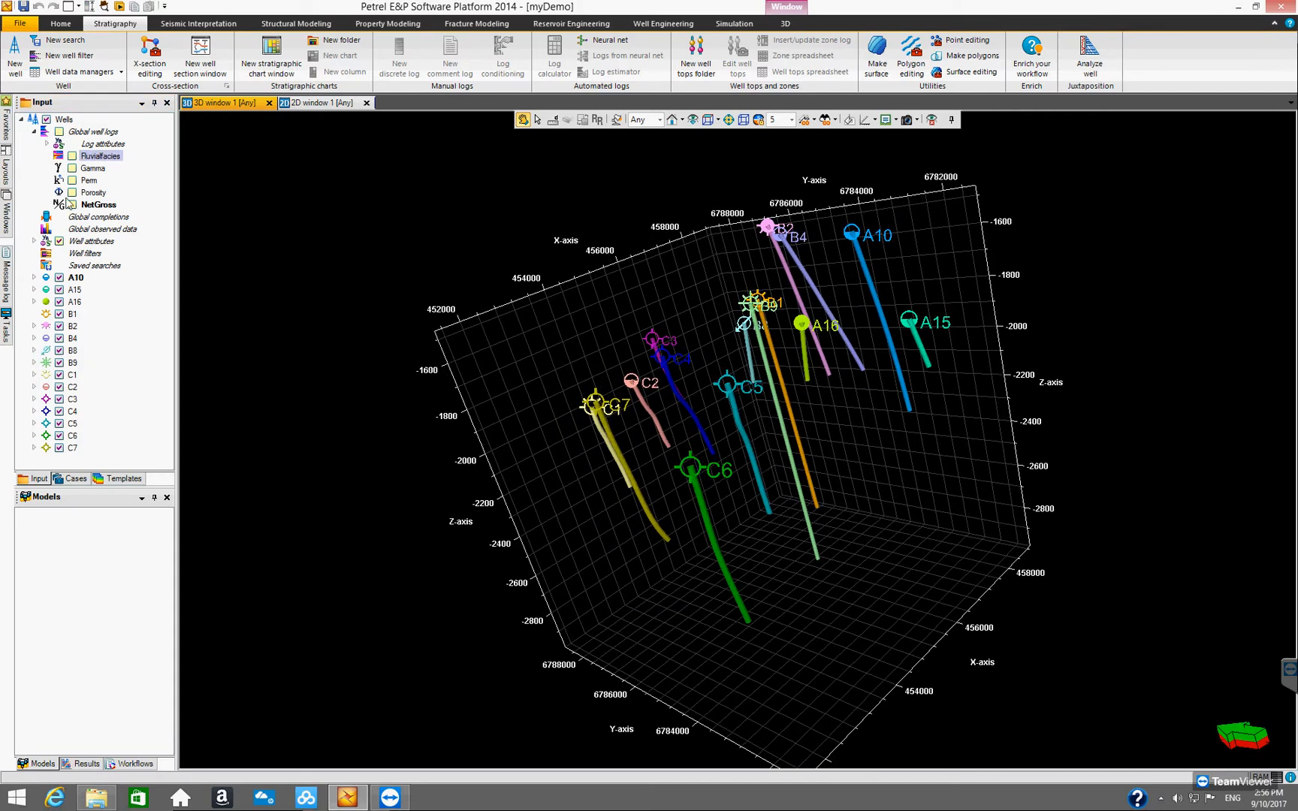
Show the Fluvialfacies log on all wells, hide it again, and inspect the bare well paths from different angles
{"action": "left_click", "coordinate": [72, 157]}
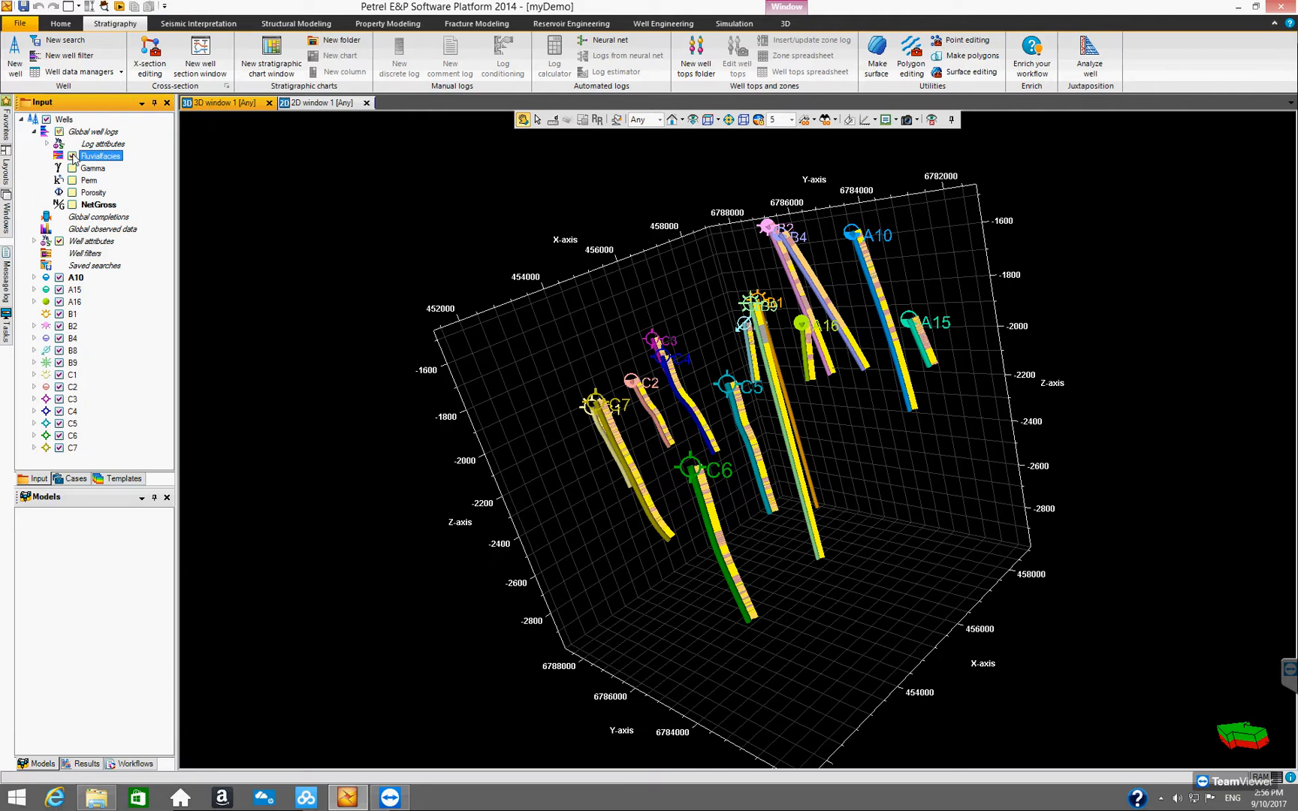
{"action": "left_click", "coordinate": [72, 156]}
{"action": "left_click_drag", "start_coordinate": [804, 433], "coordinate": [764, 444]}
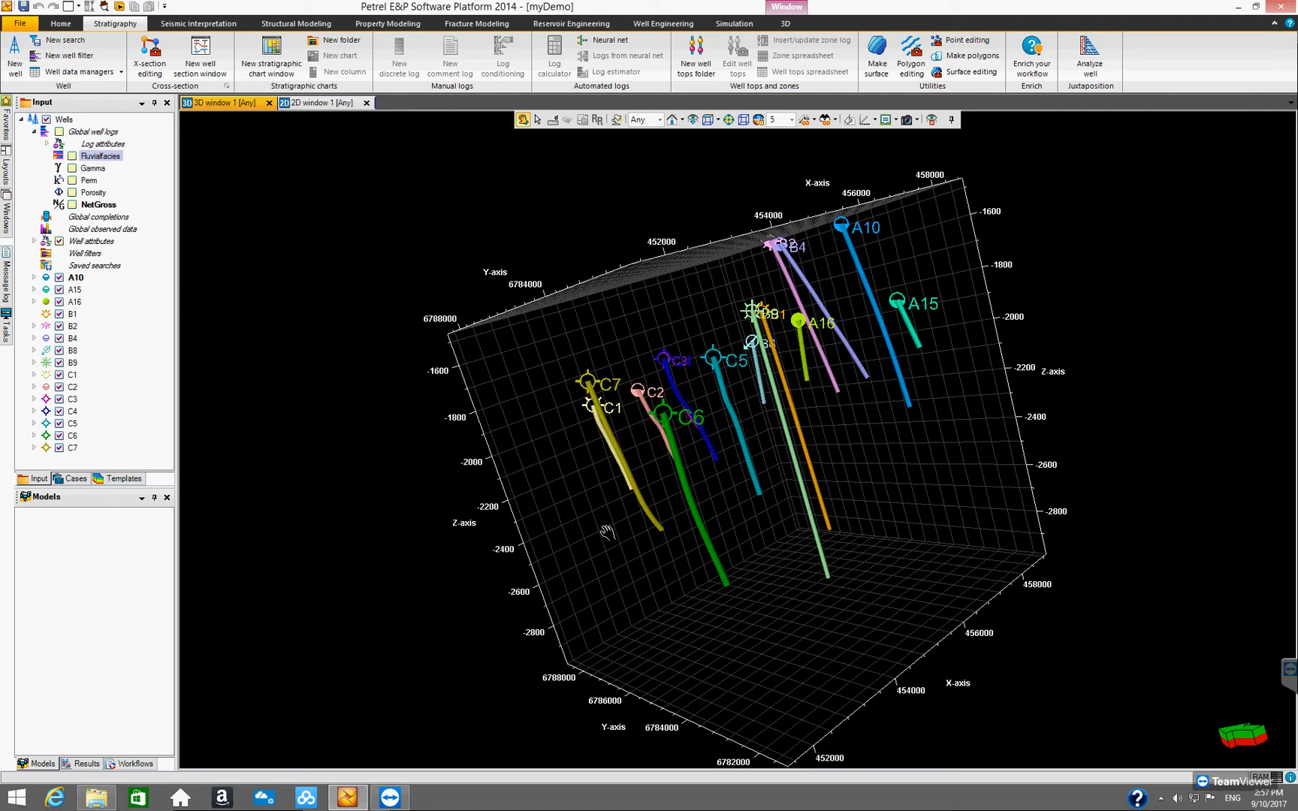
{"action": "left_click_drag", "start_coordinate": [648, 495], "coordinate": [743, 494]}
{"action": "left_click_drag", "start_coordinate": [647, 505], "coordinate": [676, 507]}
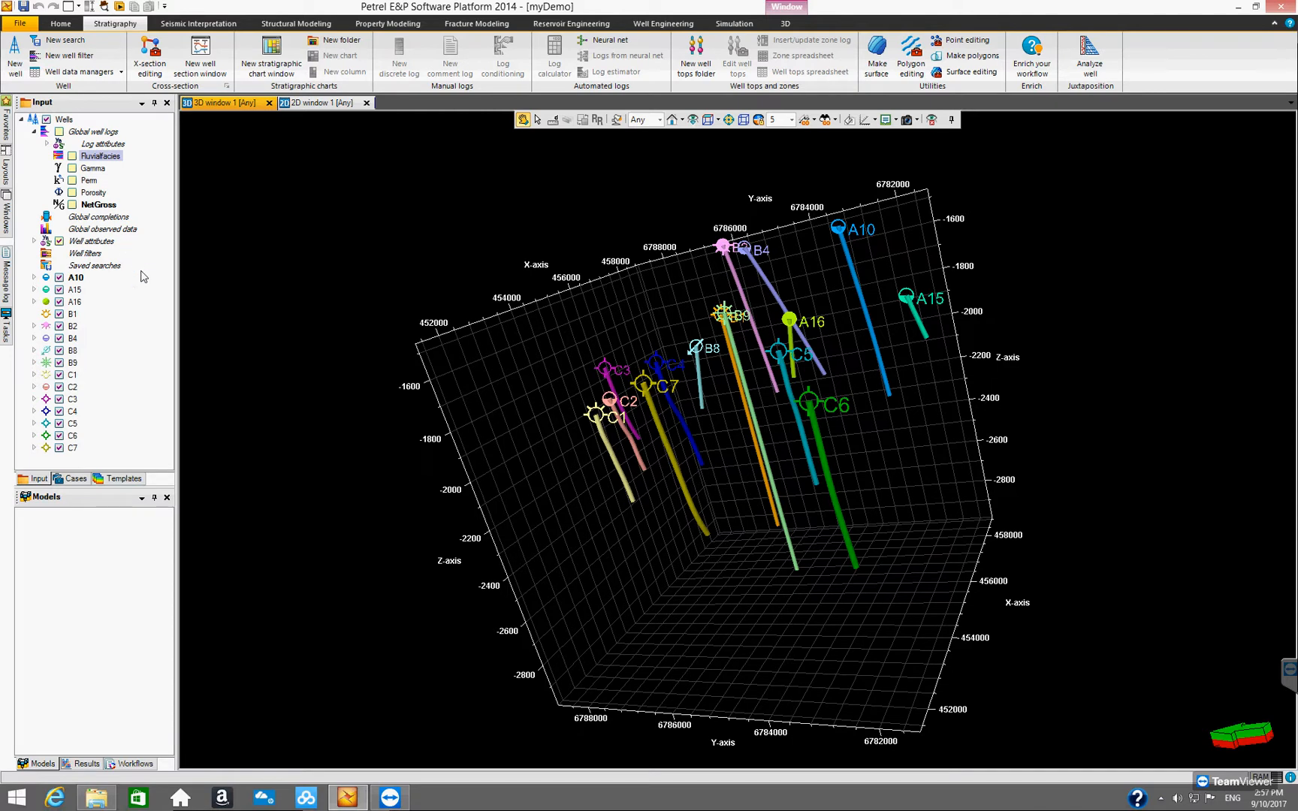
Collapse the Global well logs folder in the input tree and select the Wells folder
{"action": "left_click_drag", "start_coordinate": [177, 265], "coordinate": [174, 264]}
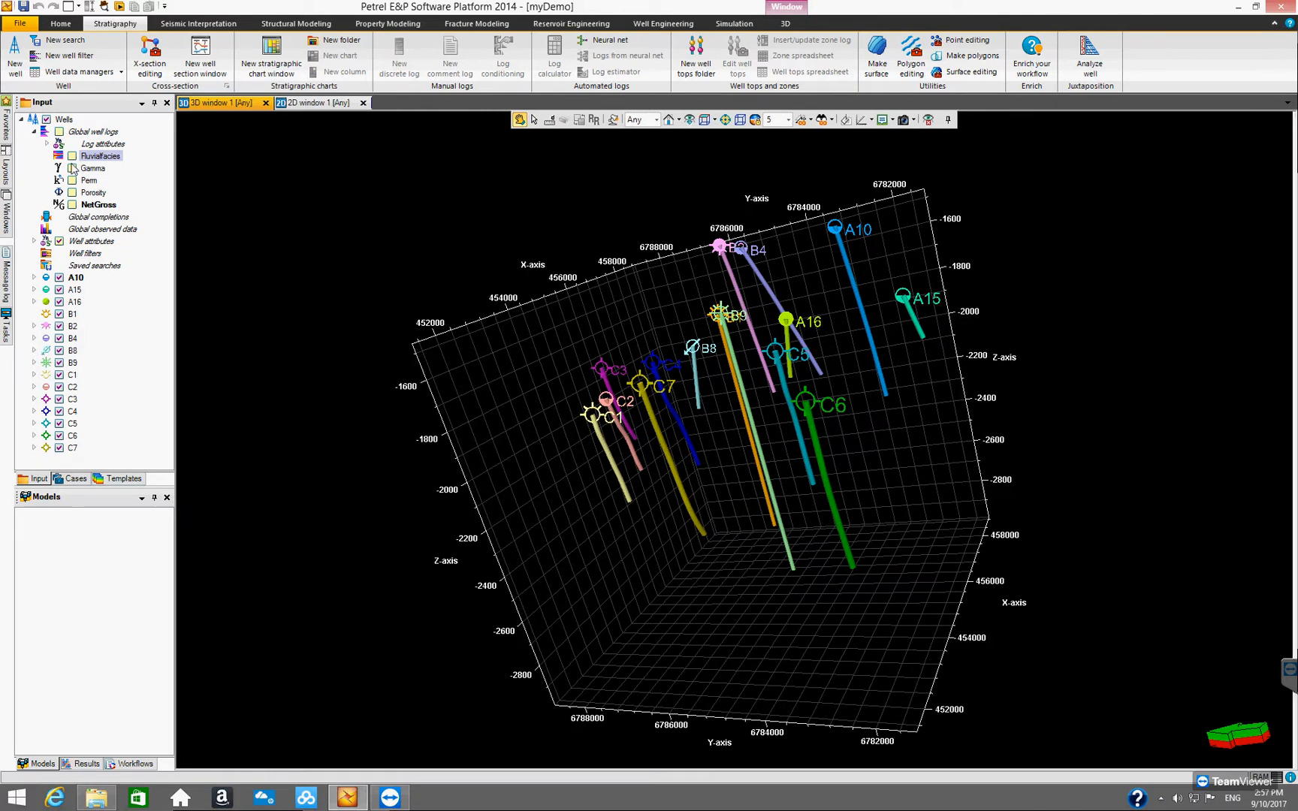
{"action": "left_click", "coordinate": [34, 132]}
{"action": "left_click", "coordinate": [64, 120]}
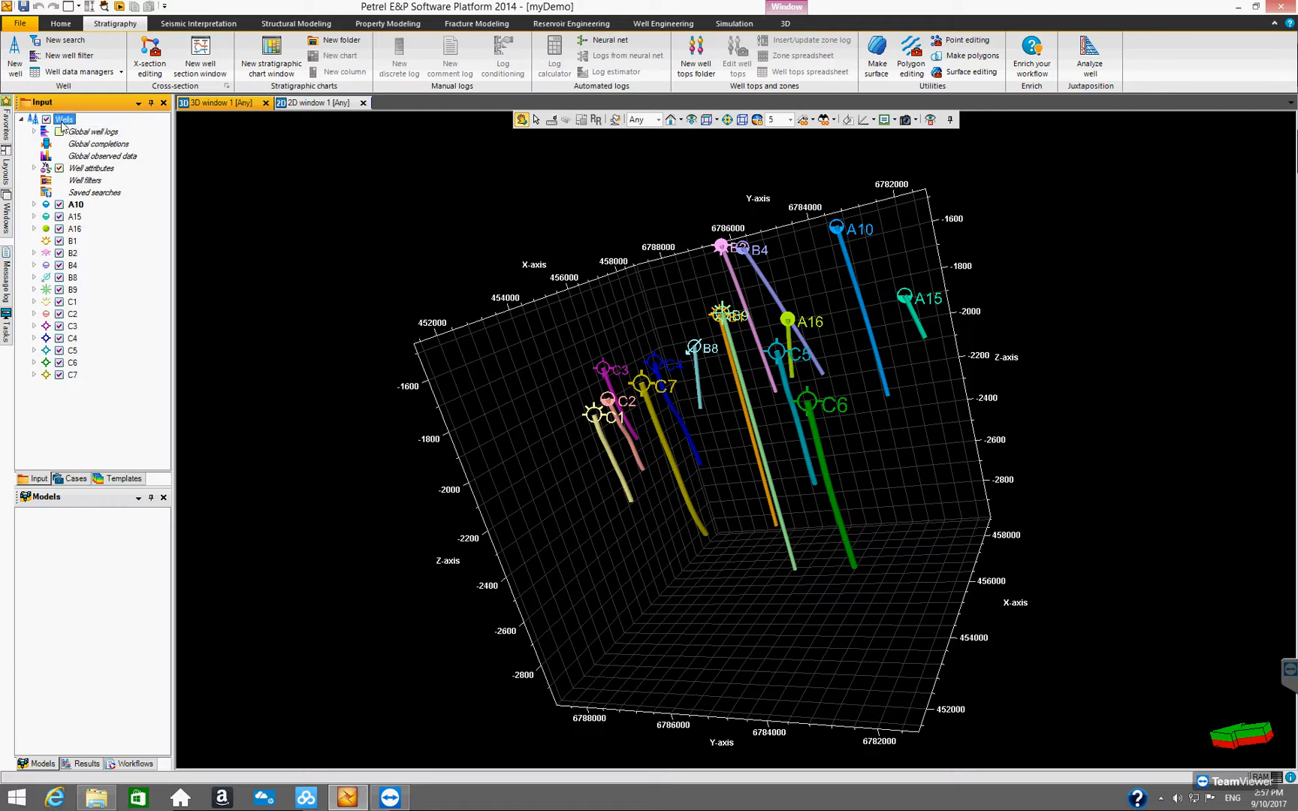
Open the Well manager spreadsheet for the wells in the Wells folder
{"action": "right_click", "coordinate": [65, 120]}
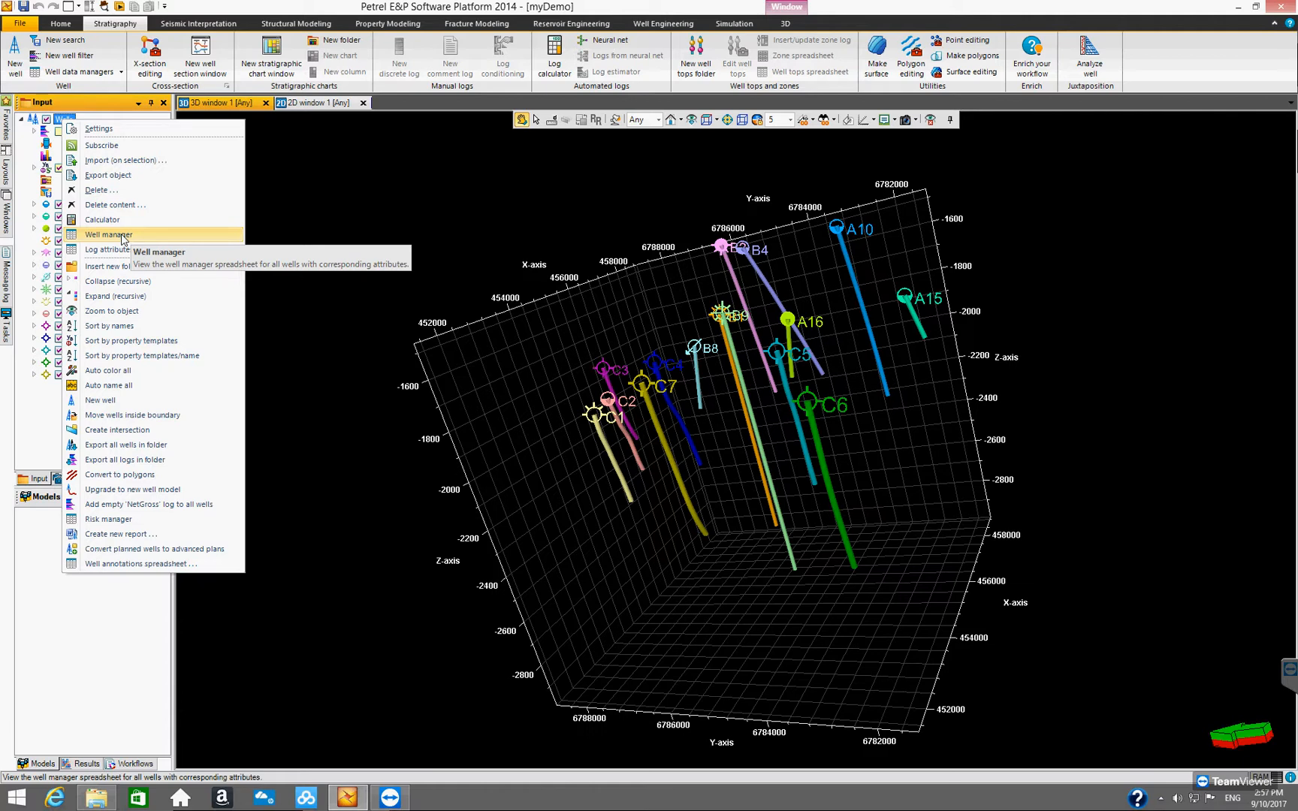
{"action": "left_click", "coordinate": [104, 105]}
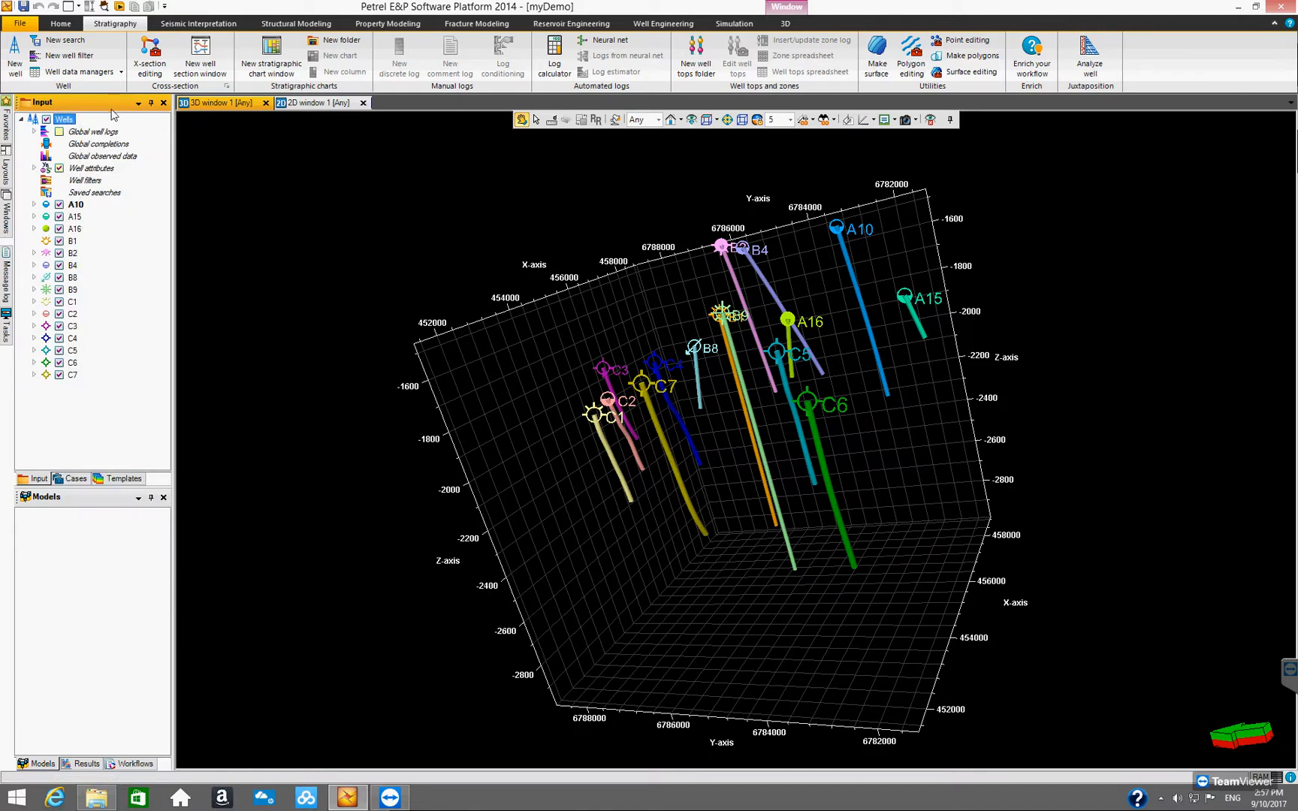
{"action": "left_click", "coordinate": [71, 24]}
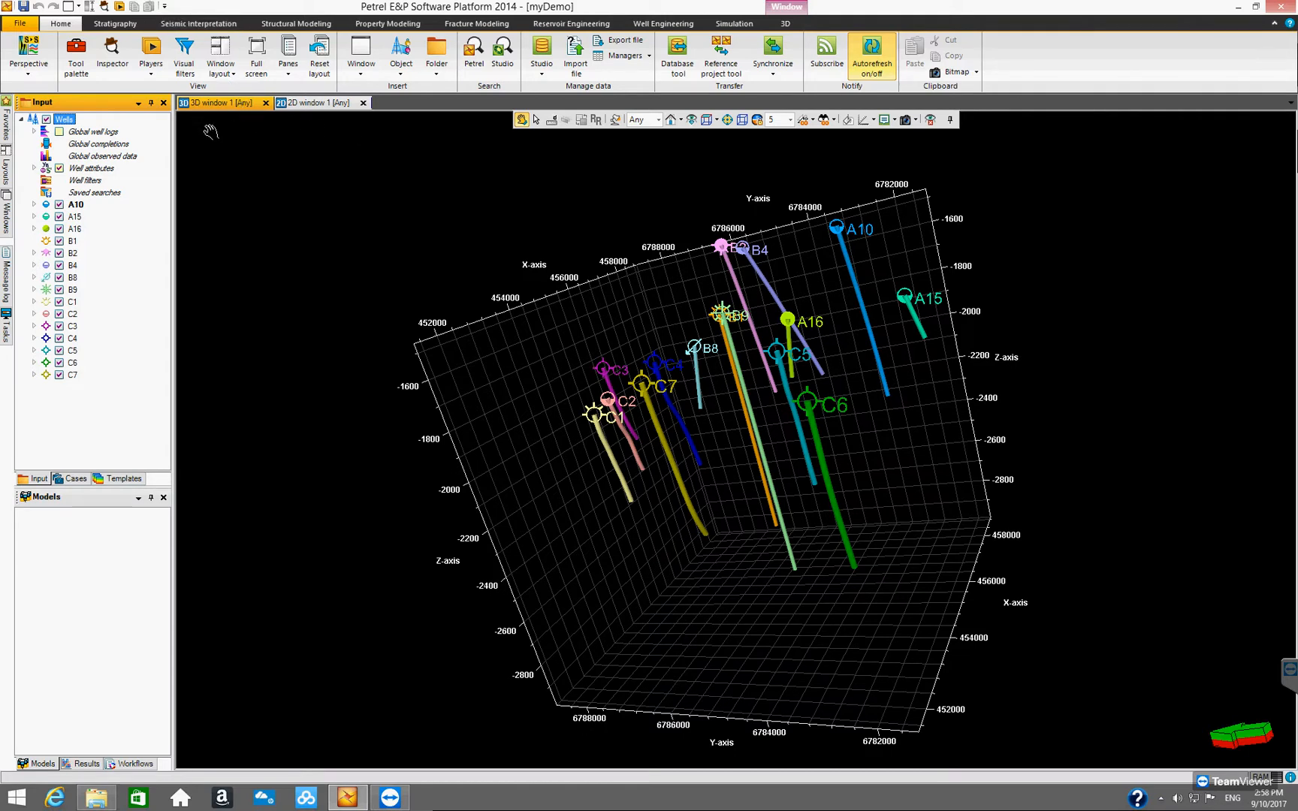
{"action": "left_click", "coordinate": [116, 24]}
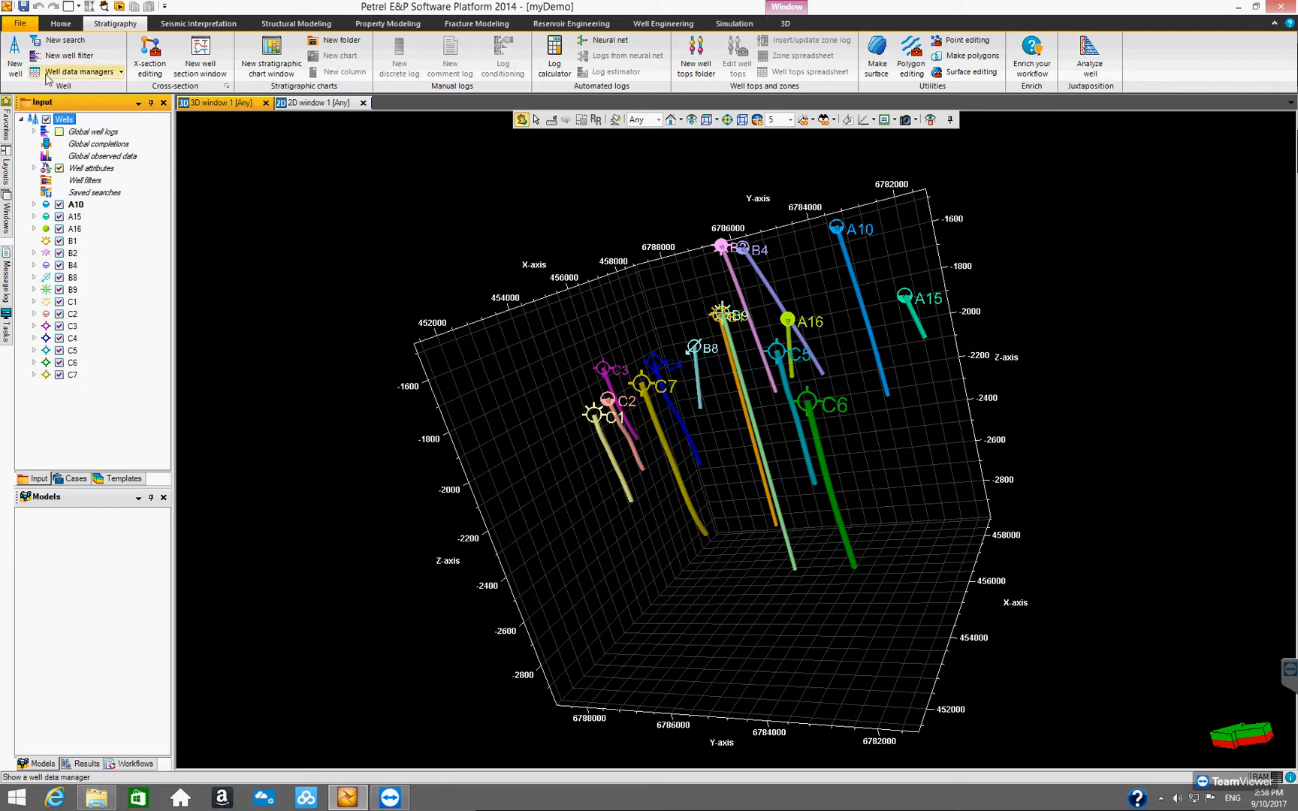
{"action": "left_click", "coordinate": [121, 72]}
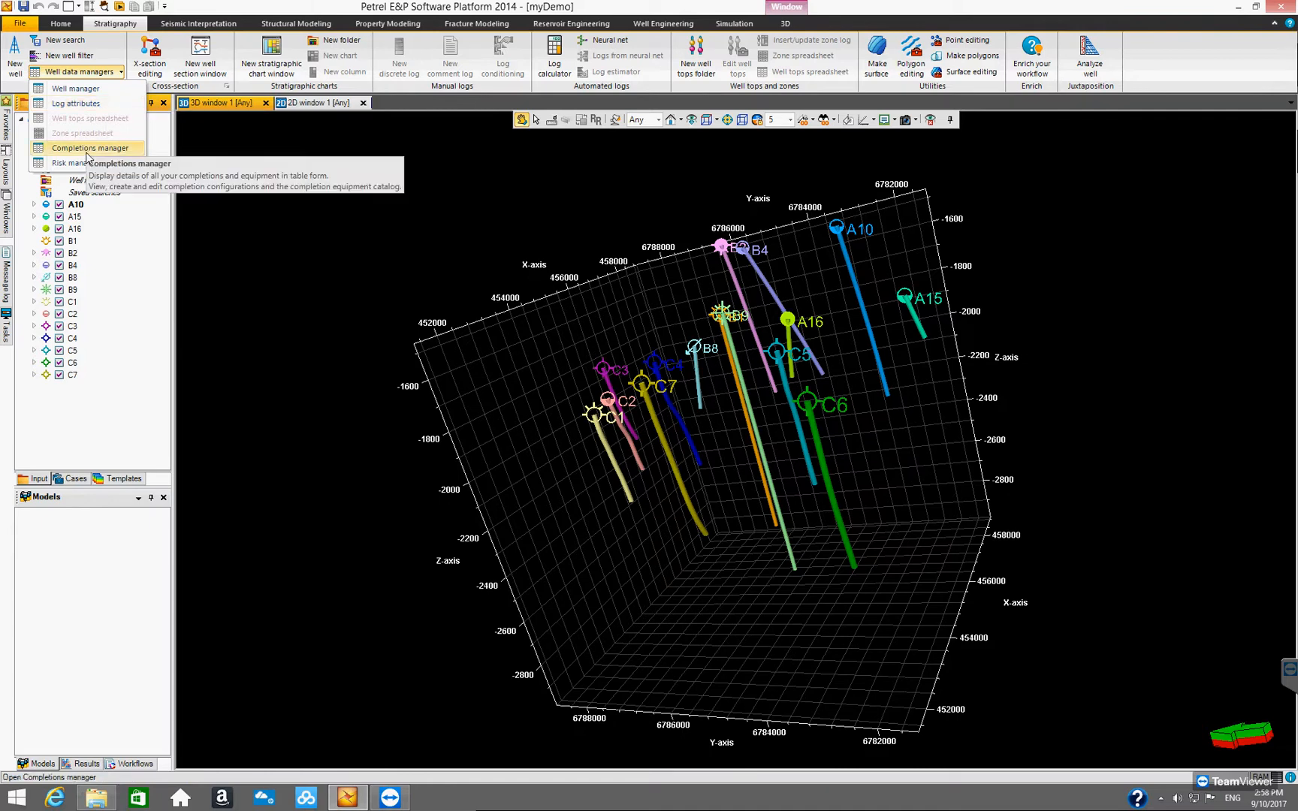
{"action": "left_click", "coordinate": [89, 89]}
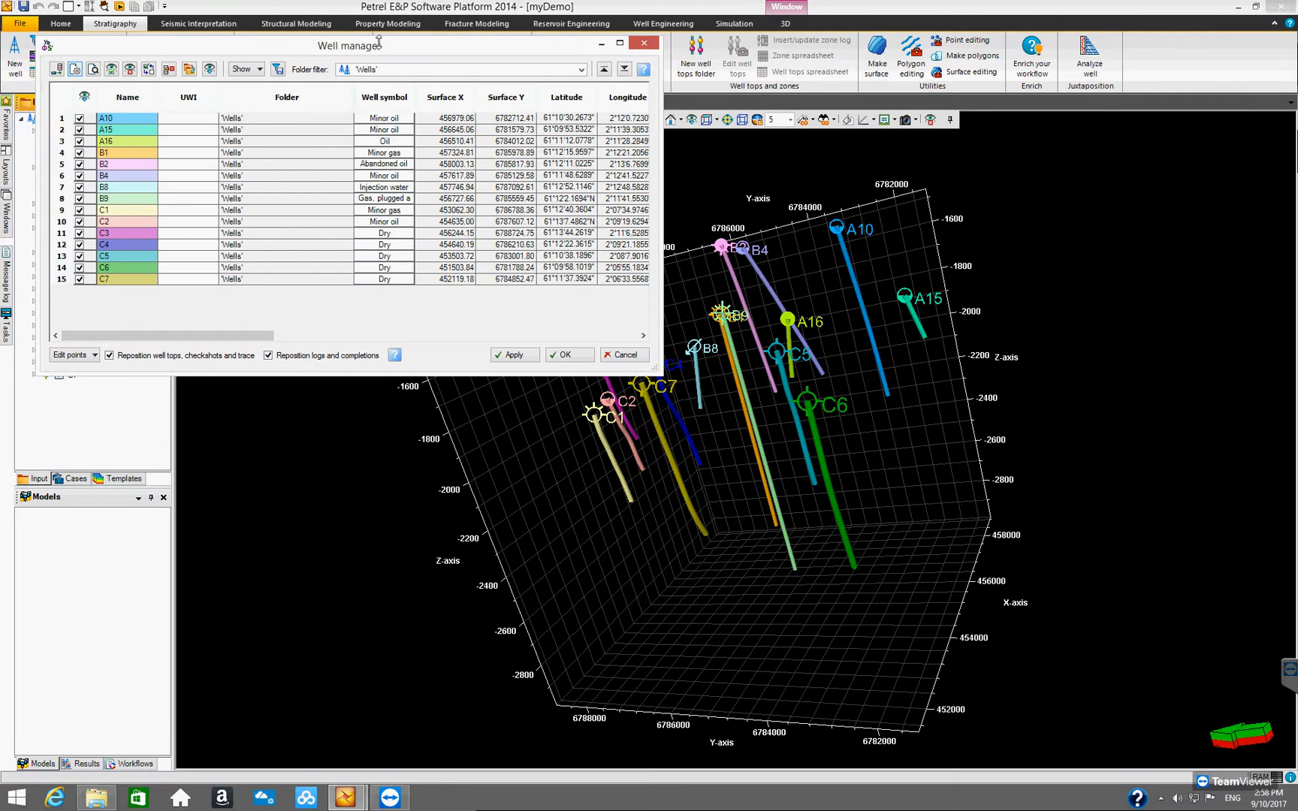
Reposition and enlarge the Well manager window, and narrow its Folder column so that more well attribute columns fit
{"action": "left_click_drag", "start_coordinate": [381, 51], "coordinate": [654, 181]}
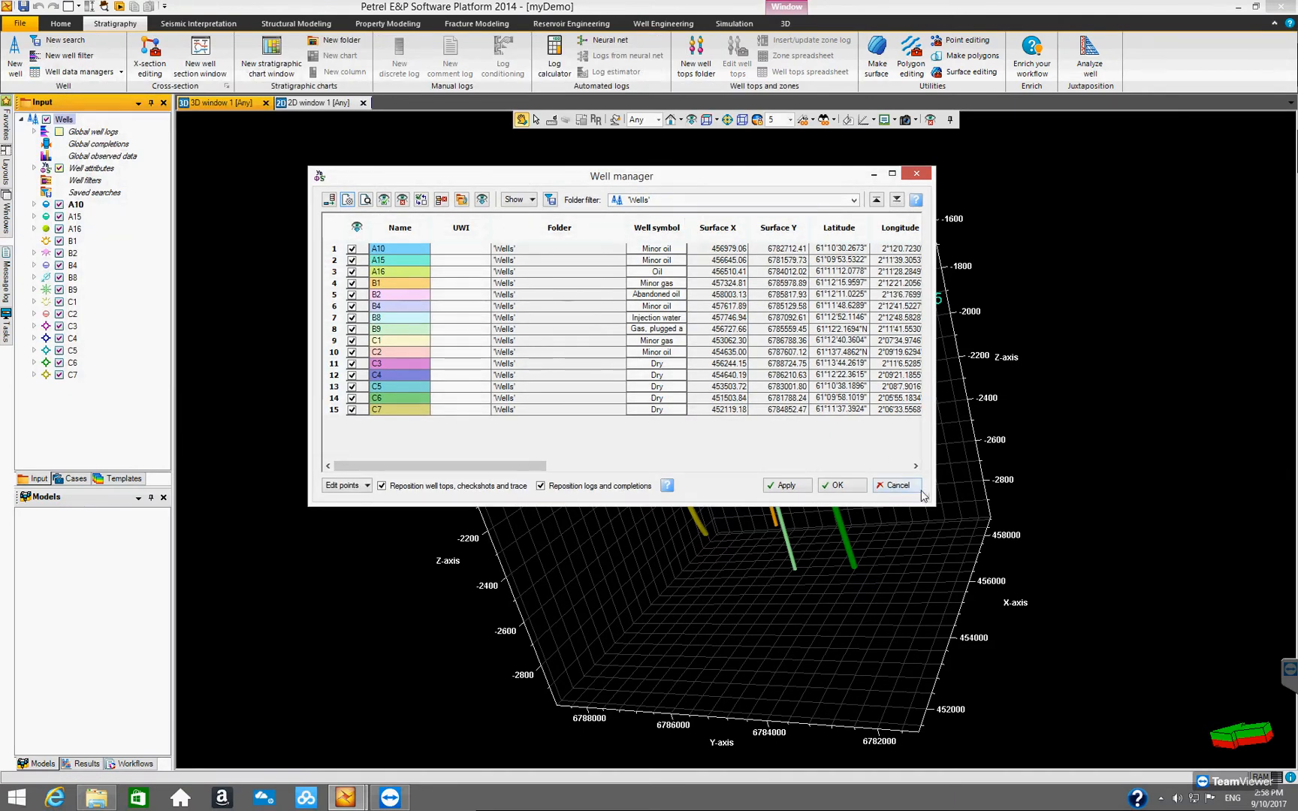
{"action": "left_click_drag", "start_coordinate": [932, 498], "coordinate": [1137, 548]}
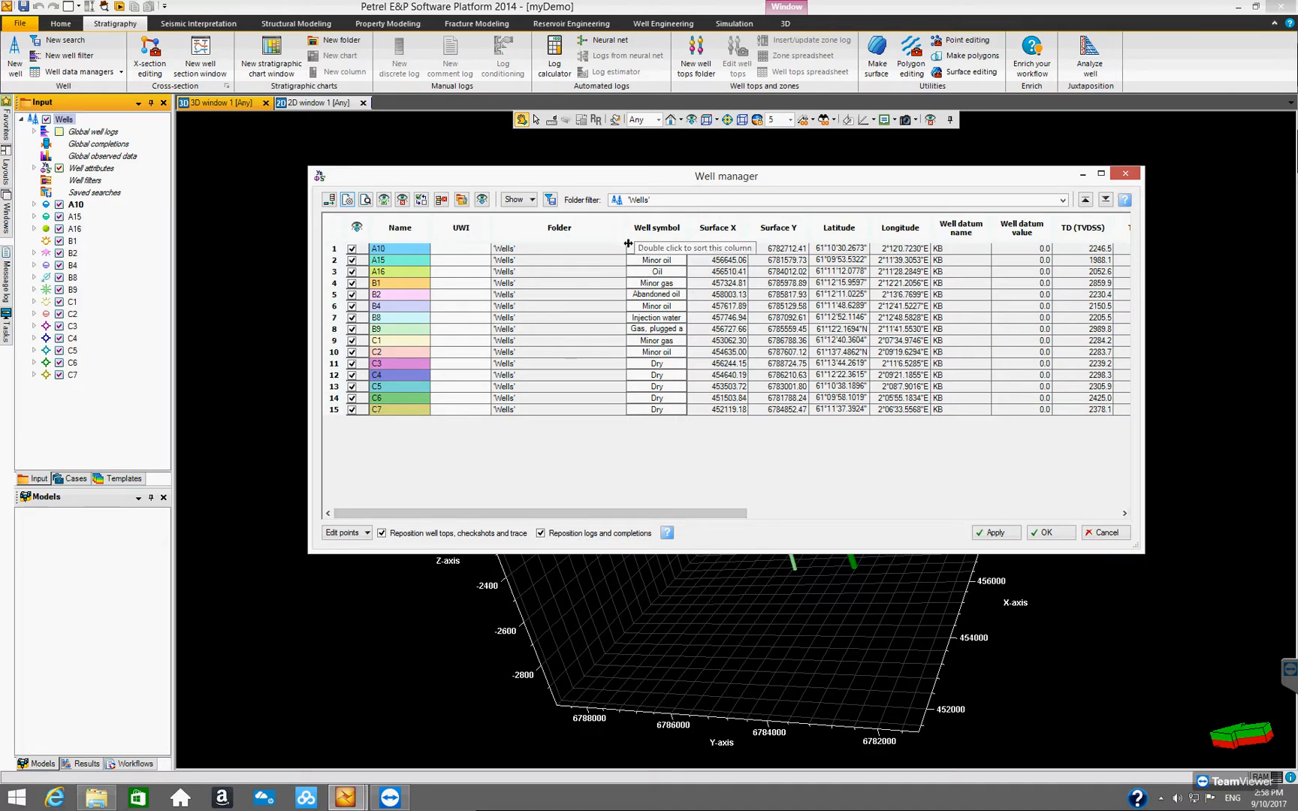
{"action": "left_click_drag", "start_coordinate": [626, 237], "coordinate": [585, 248]}
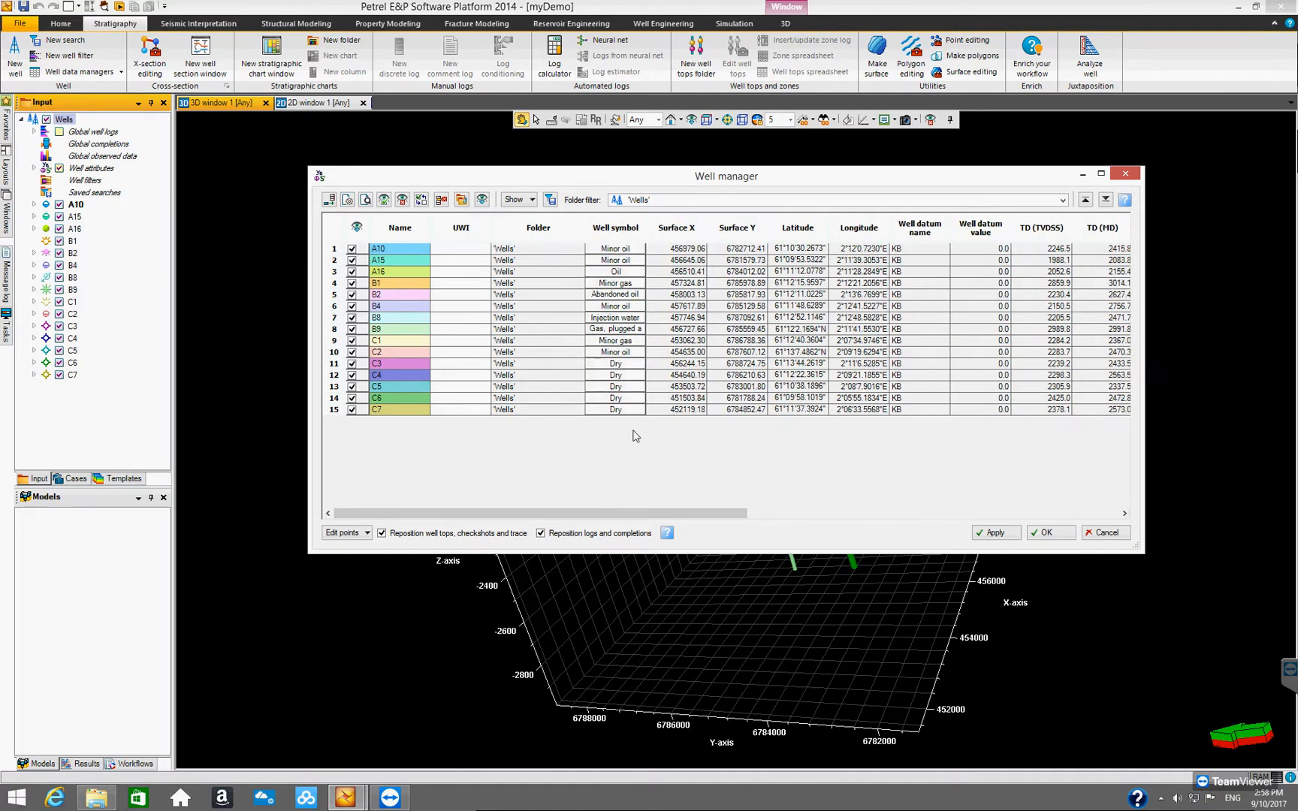
{"action": "left_click_drag", "start_coordinate": [688, 509], "coordinate": [644, 532]}
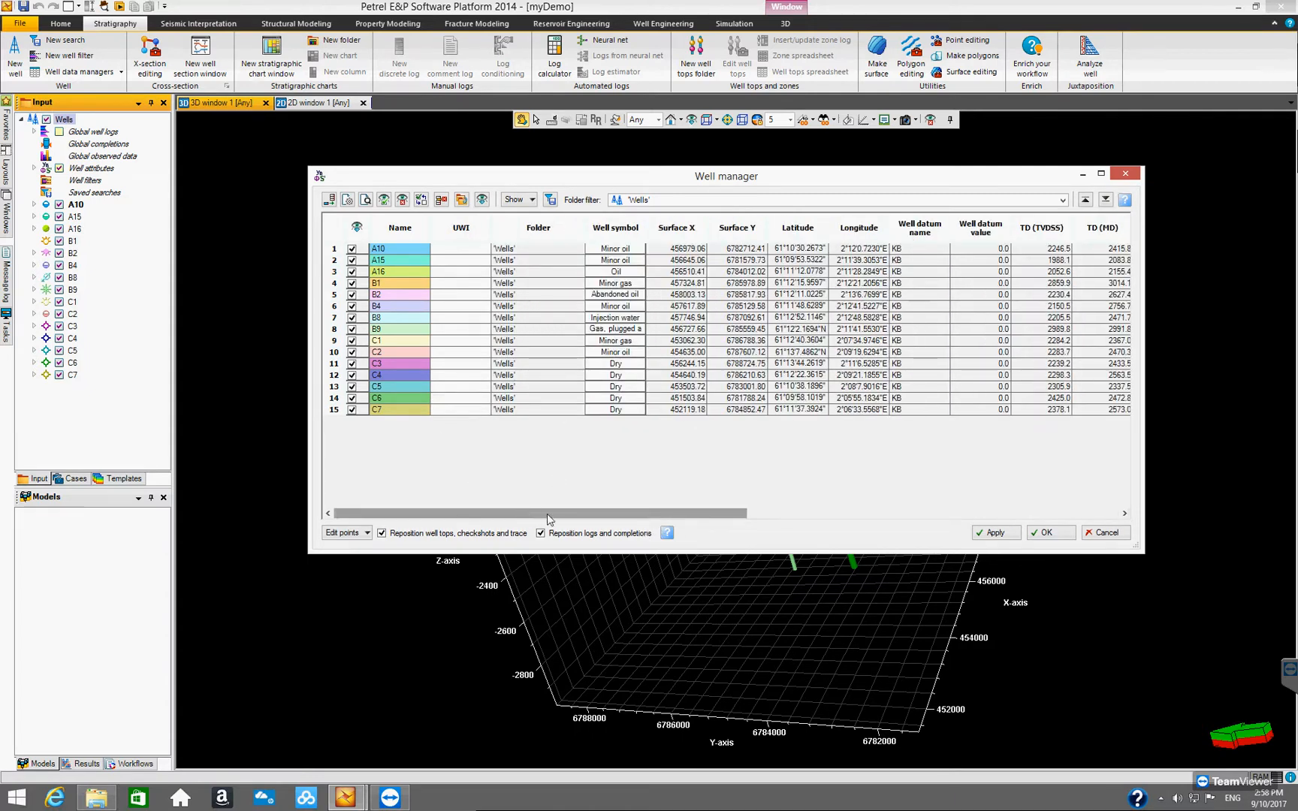
{"action": "left_click_drag", "start_coordinate": [832, 552], "coordinate": [835, 610]}
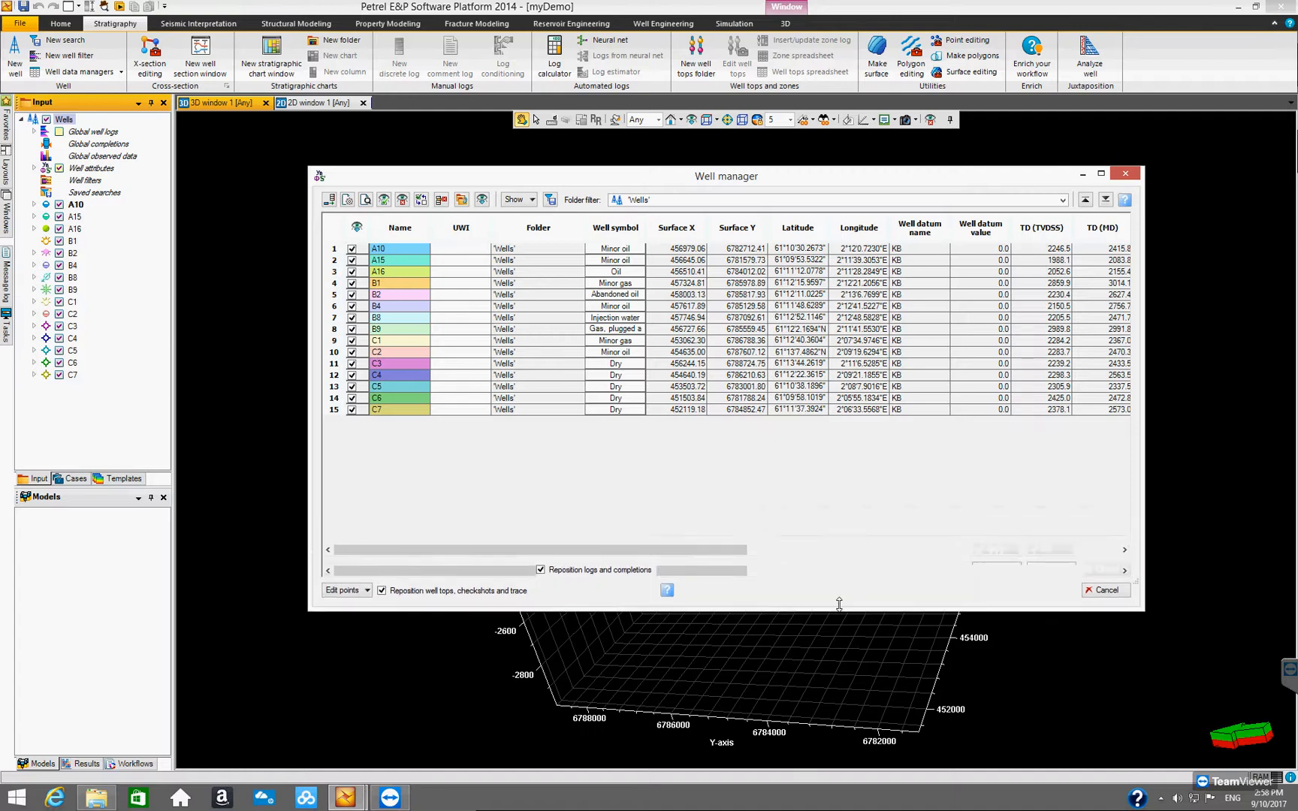